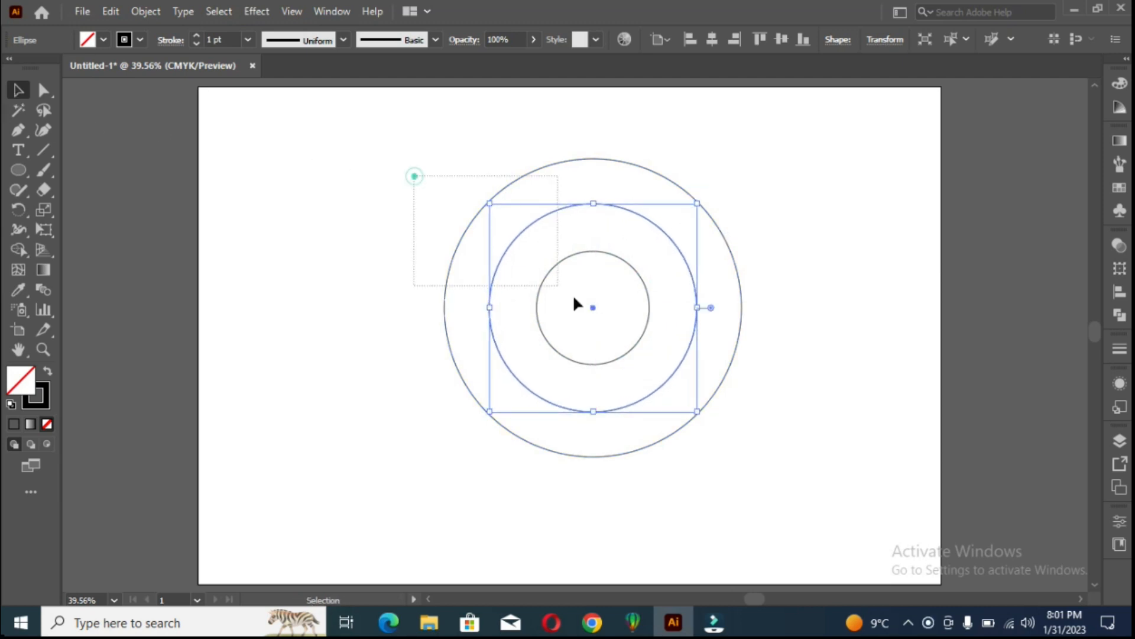
Select the three concentric circles and move them together to the centre of the artboard.
{"action": "left_click", "coordinate": [573, 294]}
{"action": "left_click_drag", "start_coordinate": [470, 161], "coordinate": [567, 337]}
{"action": "left_click", "coordinate": [396, 273]}
Fill the innermost circle with the White, Black gradient preset and set its type to radial.
{"action": "left_click", "coordinate": [576, 281]}
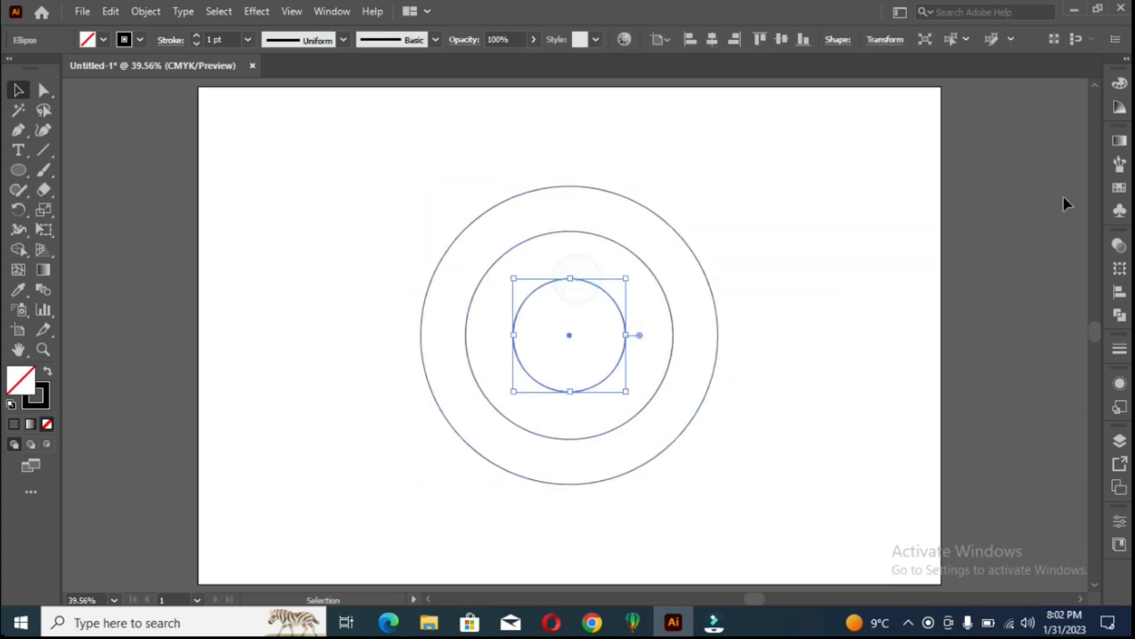
{"action": "left_click", "coordinate": [1119, 140]}
{"action": "left_click", "coordinate": [930, 168]}
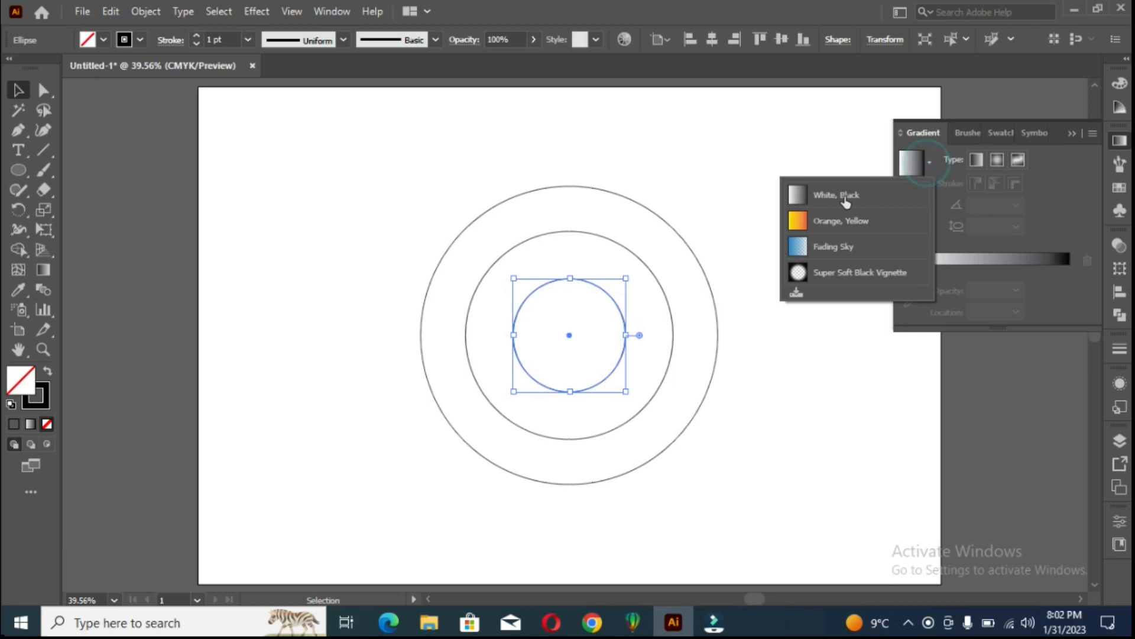
{"action": "left_click", "coordinate": [918, 200]}
{"action": "left_click", "coordinate": [997, 160]}
Recolour the innermost circle's radial gradient with a yellow centre stop and a red outer stop.
{"action": "double_click", "coordinate": [907, 290]}
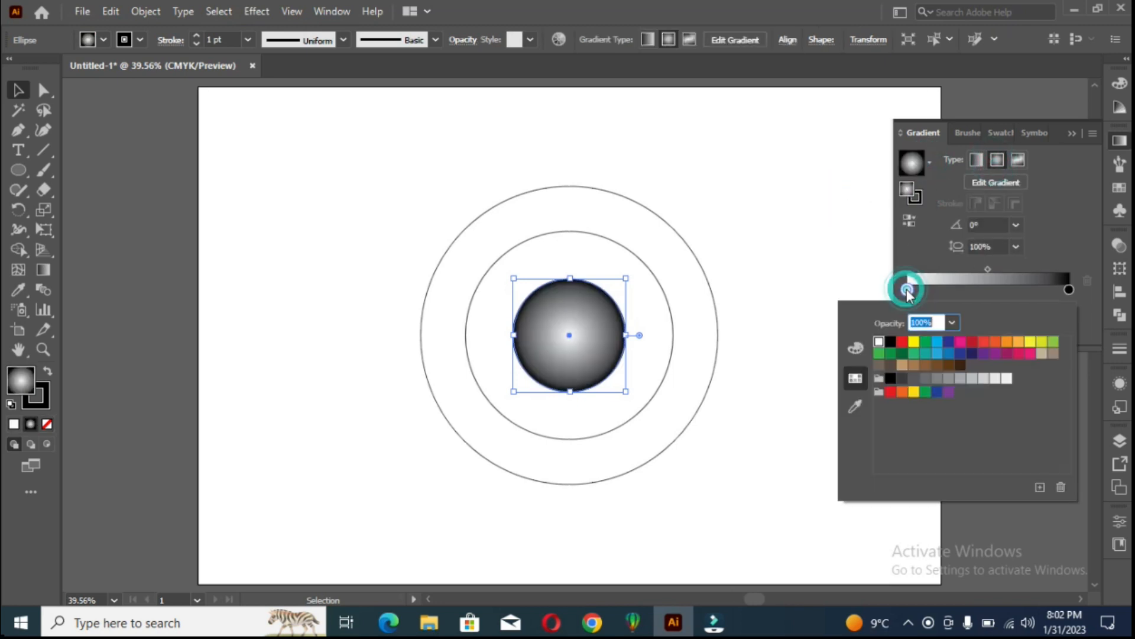
{"action": "left_click", "coordinate": [914, 343]}
{"action": "double_click", "coordinate": [1068, 289]}
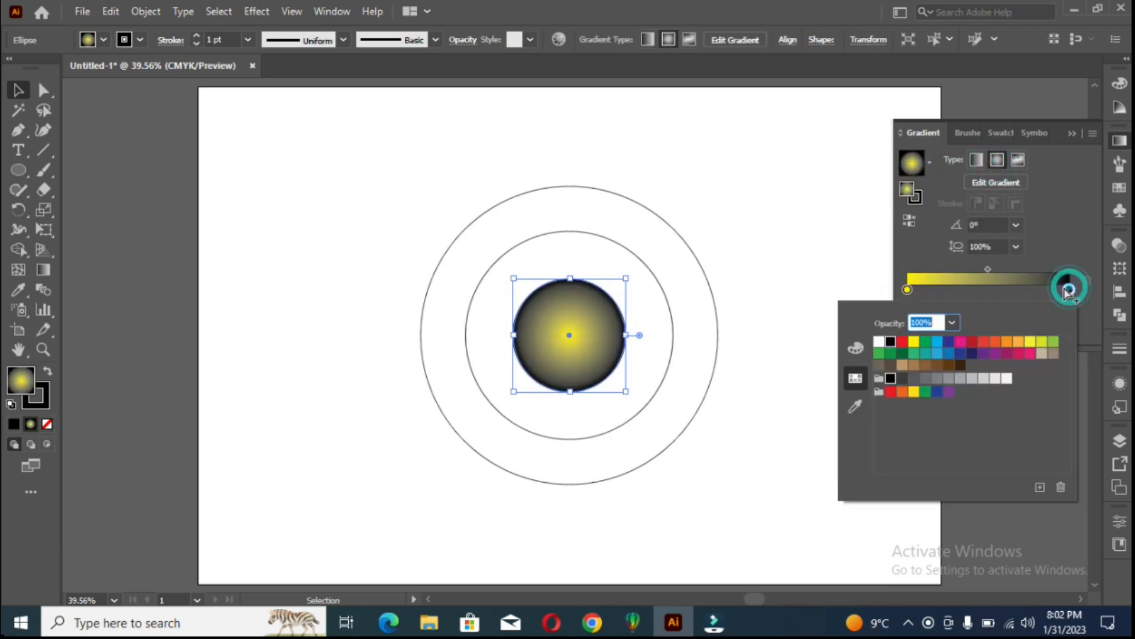
{"action": "left_click", "coordinate": [901, 342]}
{"action": "left_click", "coordinate": [1070, 135]}
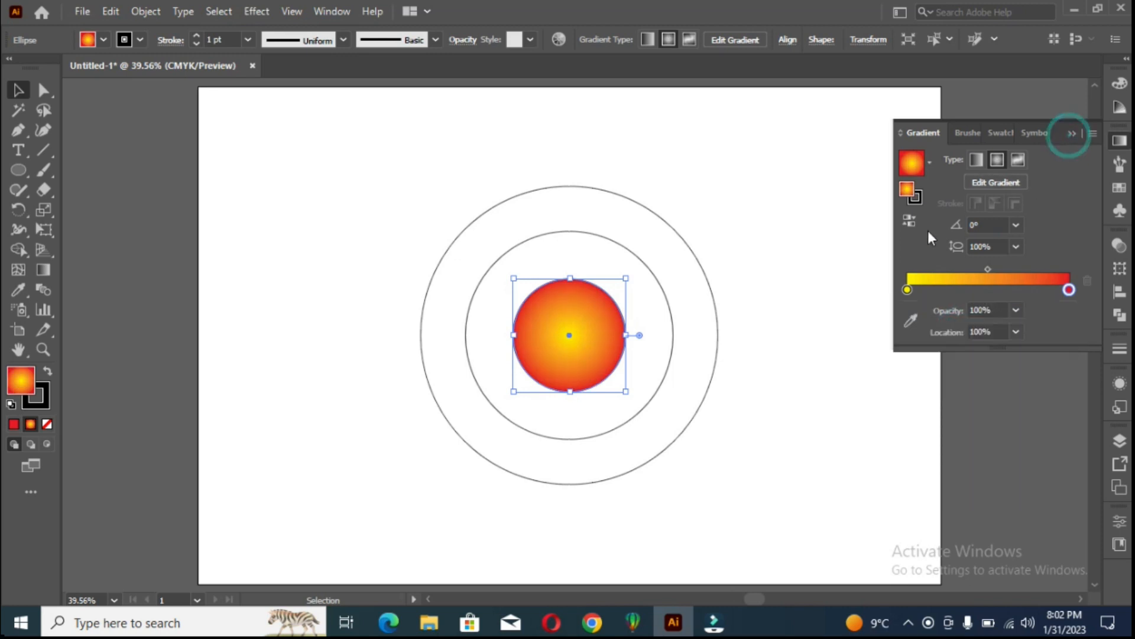
Extend the innermost circle's gradient slightly beyond its edge and shift the colour midpoint outward so yellow dominates.
{"action": "key", "text": "g"}
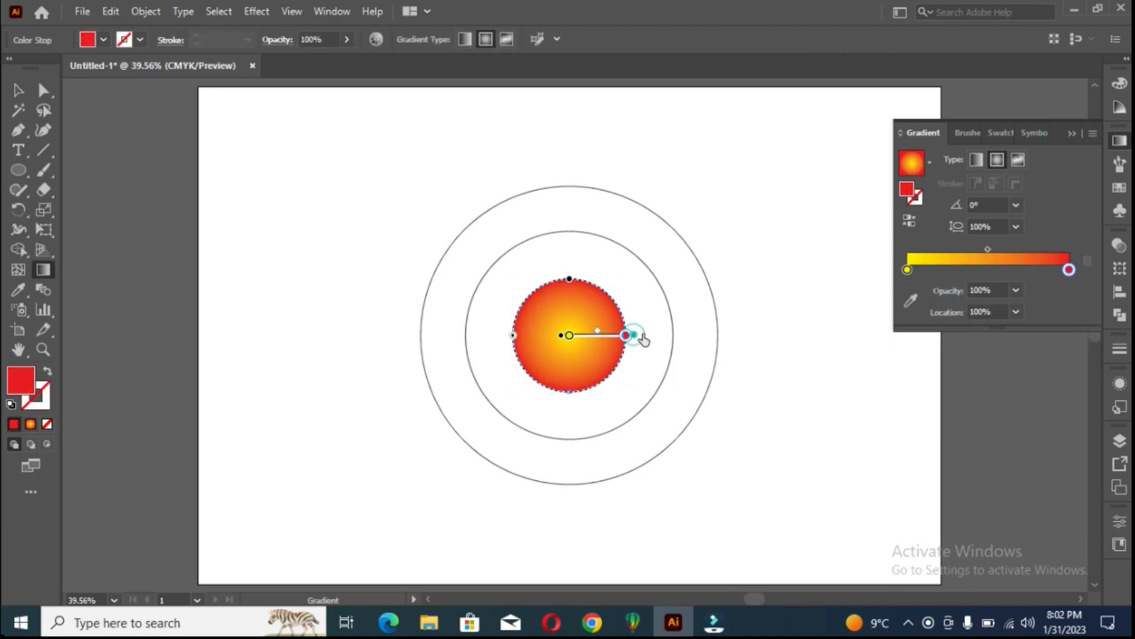
{"action": "left_click_drag", "start_coordinate": [637, 335], "coordinate": [613, 334]}
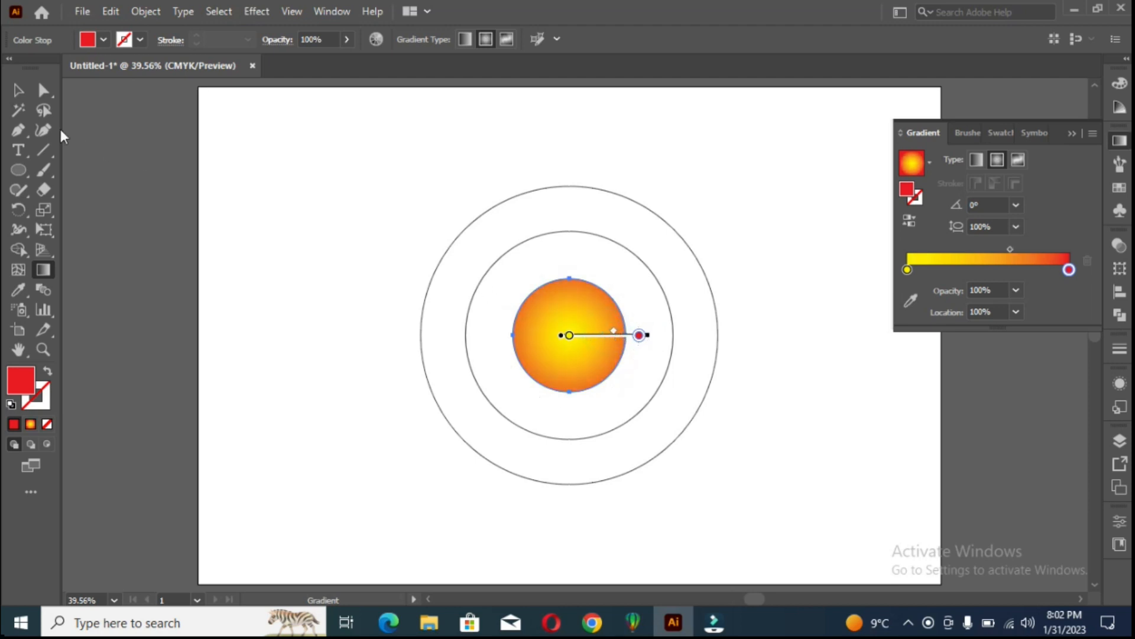
{"action": "key", "text": "v"}
Copy the innermost circle's yellow-to-red gradient onto the middle circle with the Eyedropper.
{"action": "left_click", "coordinate": [468, 312]}
{"action": "key", "text": "i"}
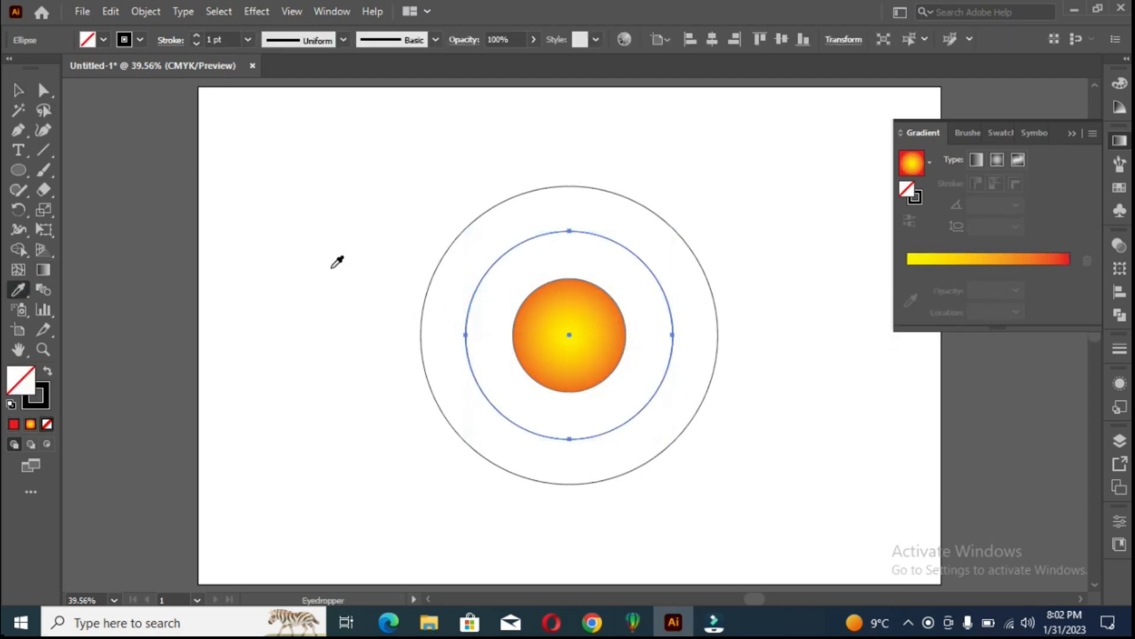
{"action": "left_click", "coordinate": [569, 336]}
{"action": "left_click", "coordinate": [18, 90]}
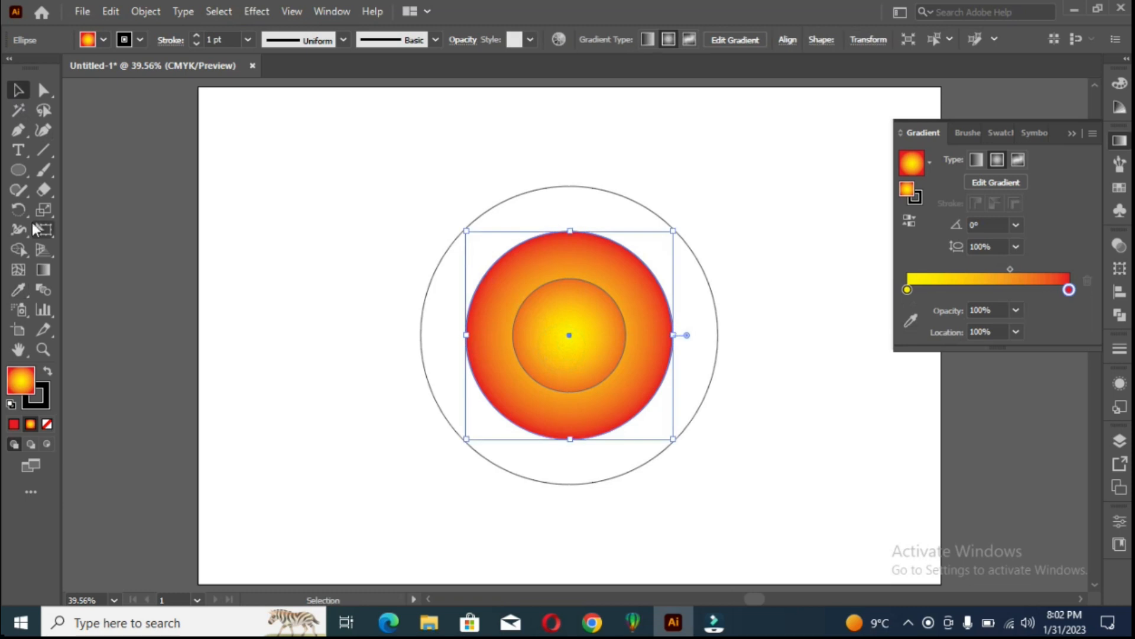
Move the midpoint of the middle circle's gradient outward with the Gradient tool to narrow the red edge.
{"action": "left_click", "coordinate": [36, 269]}
{"action": "left_click_drag", "start_coordinate": [634, 336], "coordinate": [650, 334]}
{"action": "left_click", "coordinate": [682, 335]}
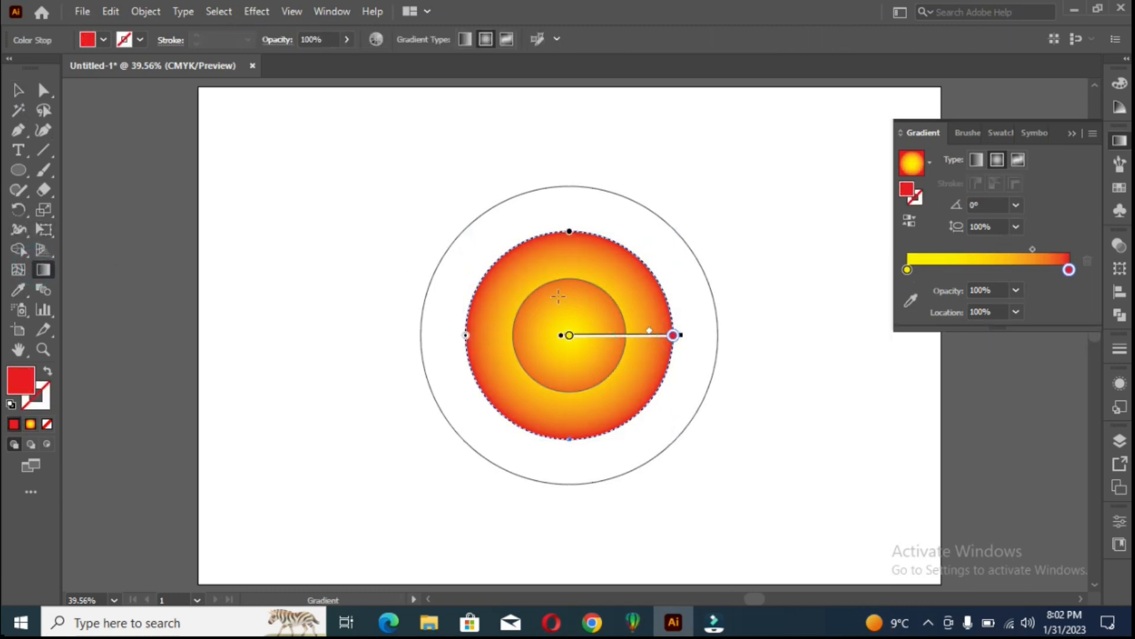
{"action": "left_click", "coordinate": [18, 91]}
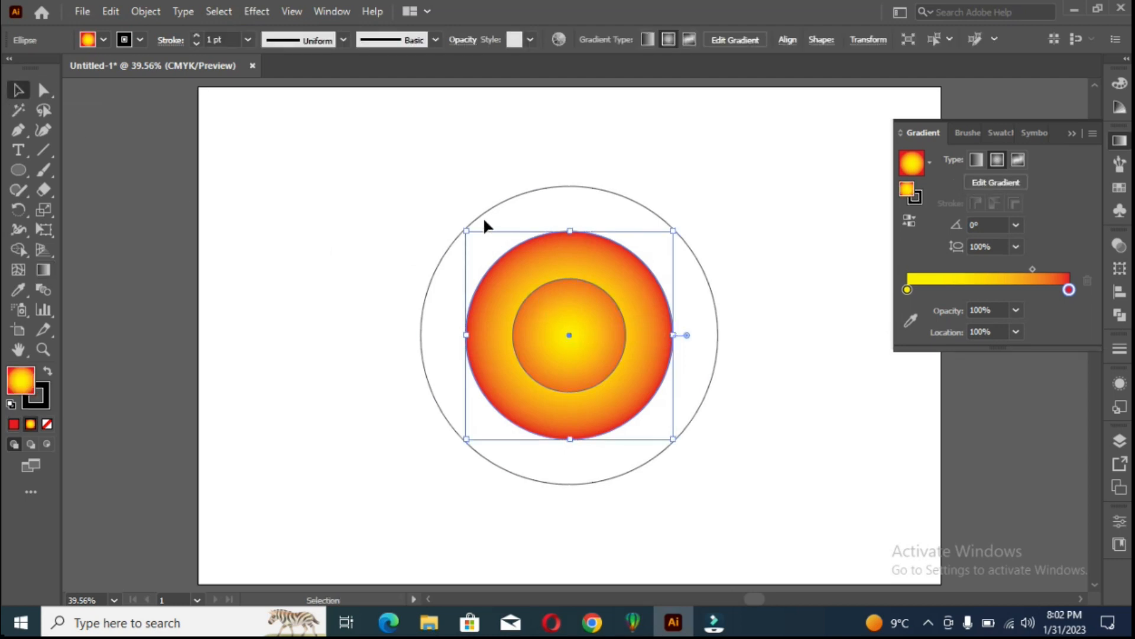
Copy the middle circle and paste the duplicate in front of the original.
{"action": "left_click", "coordinate": [375, 203]}
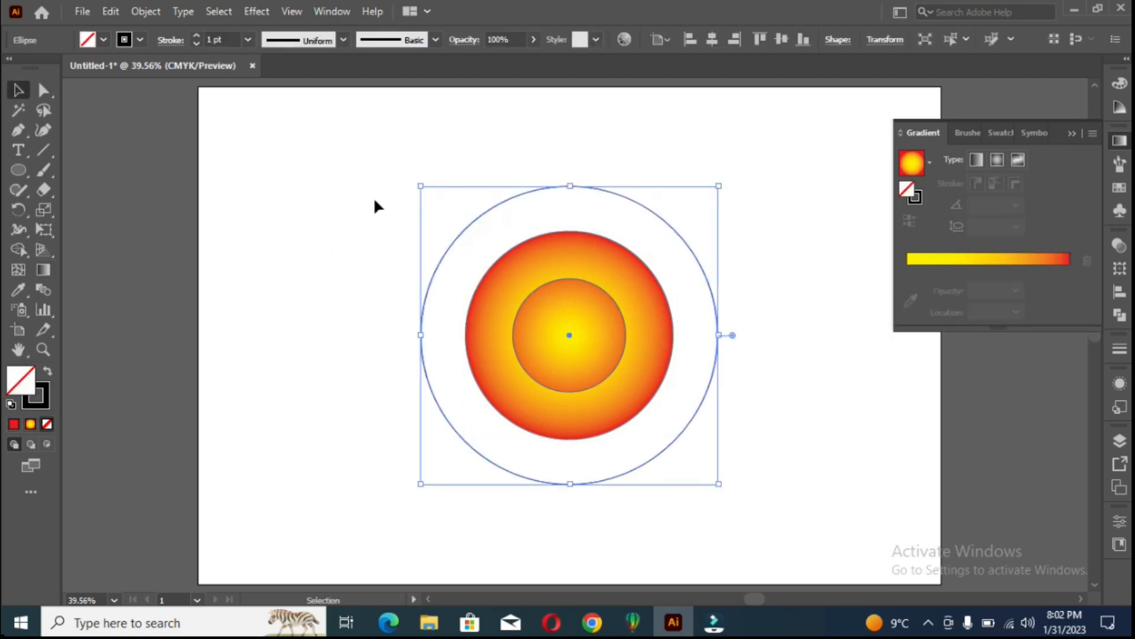
{"action": "left_click", "coordinate": [449, 245]}
{"action": "left_click", "coordinate": [372, 274]}
{"action": "left_click", "coordinate": [572, 232]}
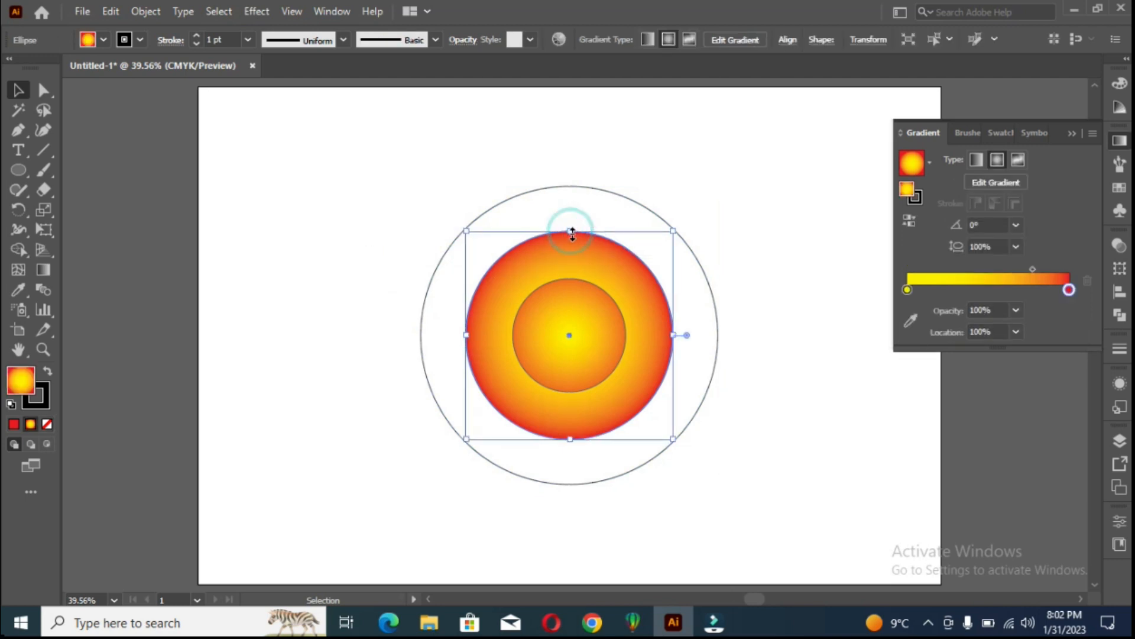
{"action": "left_click", "coordinate": [110, 12]}
{"action": "left_click", "coordinate": [130, 88]}
{"action": "left_click", "coordinate": [111, 11]}
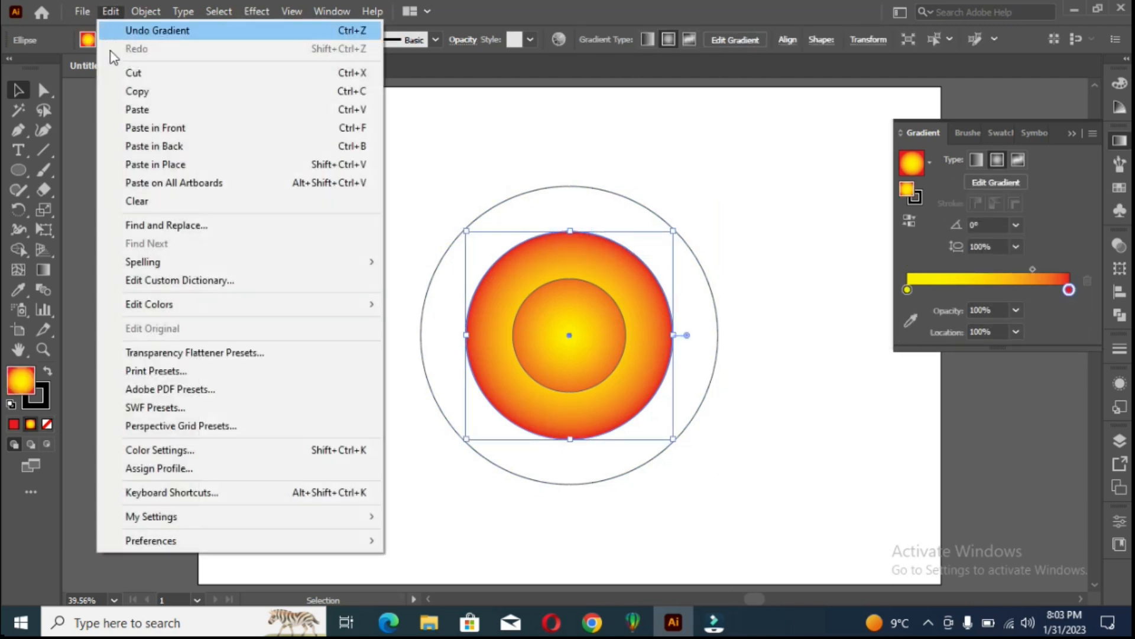
{"action": "left_click", "coordinate": [129, 126]}
Remove the duplicate circle's fill and move it over the upper-right edge of the concentric circles.
{"action": "left_click", "coordinate": [96, 42]}
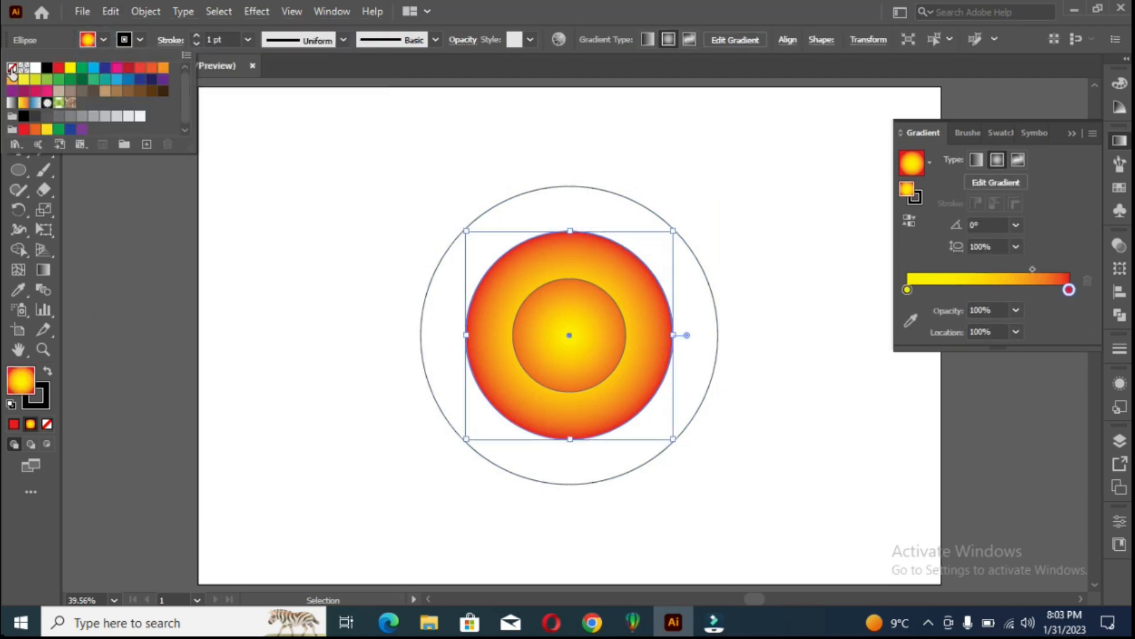
{"action": "left_click", "coordinate": [11, 68]}
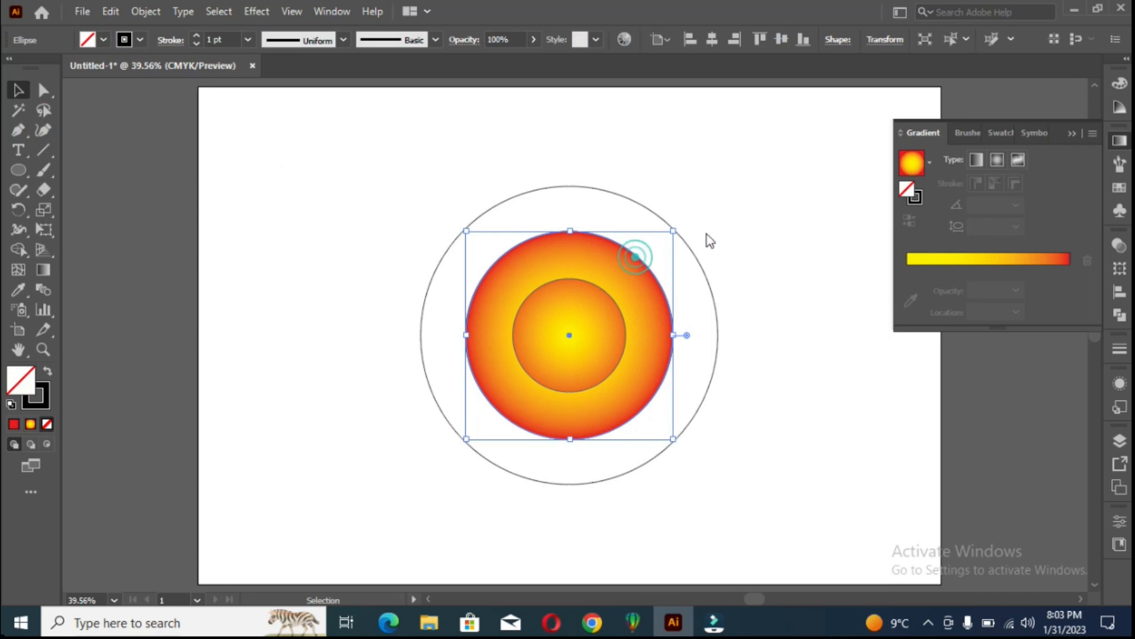
{"action": "left_click_drag", "start_coordinate": [642, 269], "coordinate": [736, 211]}
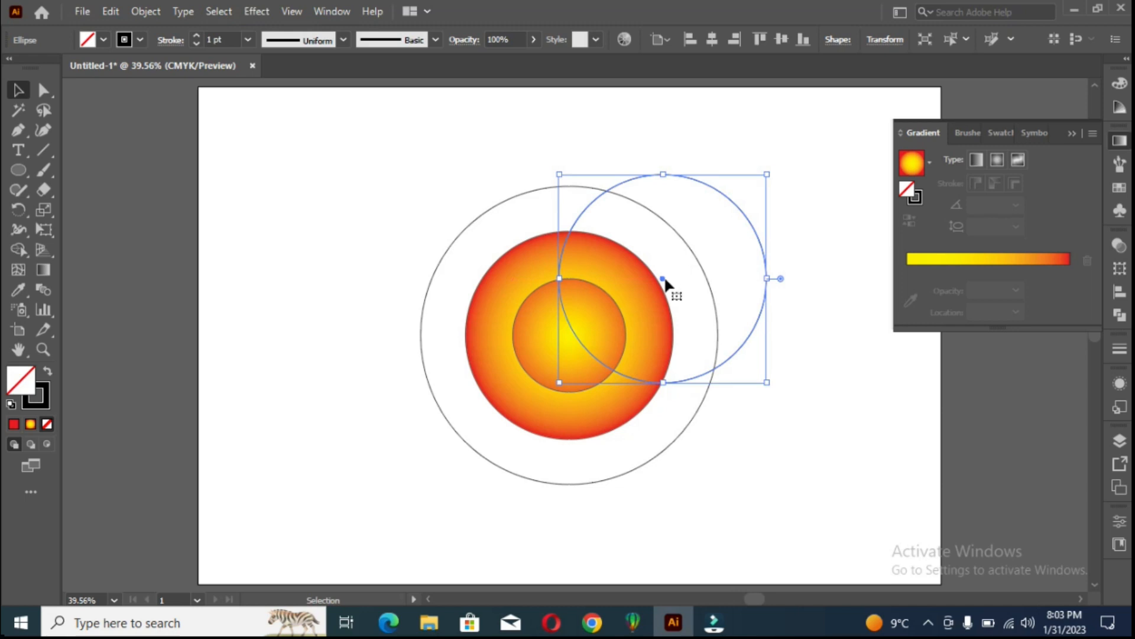
Shrink the unfilled circle and place two copies of it around the outer circle, one at its left and one below.
{"action": "left_click_drag", "start_coordinate": [664, 283], "coordinate": [462, 314]}
{"action": "key", "text": "ctrl+z"}
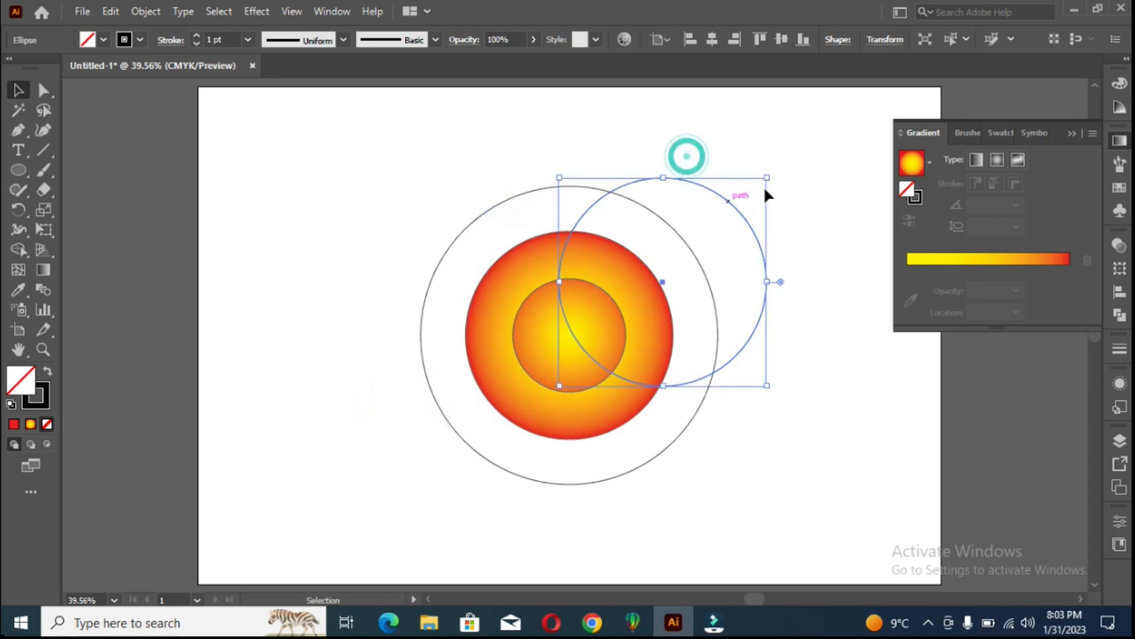
{"action": "left_click_drag", "start_coordinate": [768, 176], "coordinate": [749, 196]}
{"action": "left_click_drag", "start_coordinate": [666, 285], "coordinate": [590, 438]}
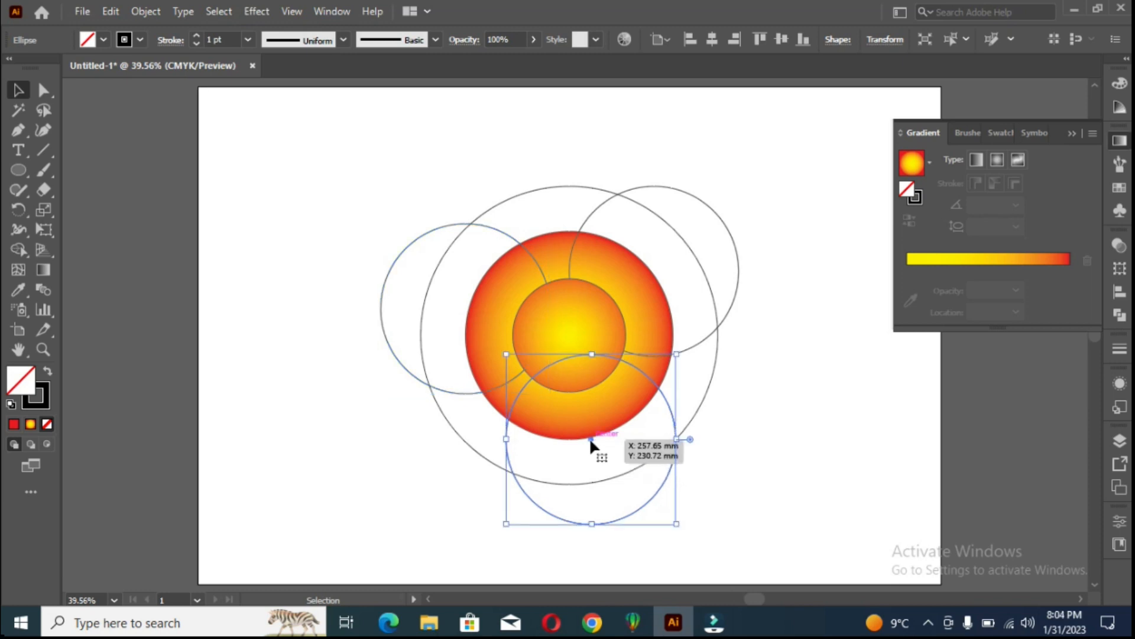
Select the outer circle with the three small circles and merge the areas between them into one three-bladed shape using Shape Builder.
{"action": "left_click_drag", "start_coordinate": [654, 234], "coordinate": [651, 216]}
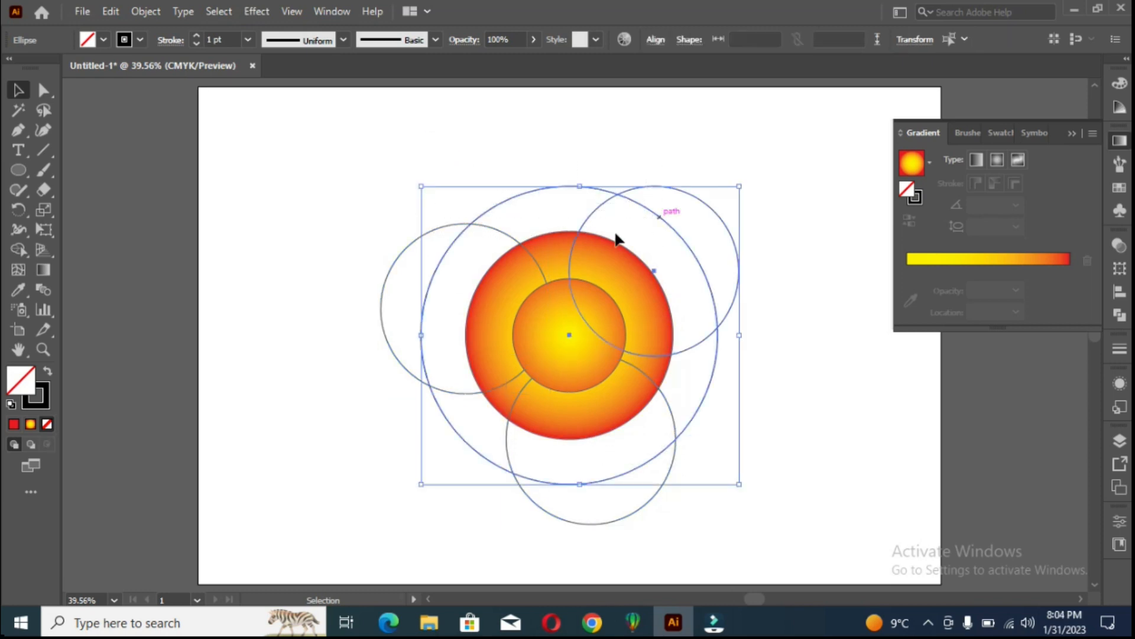
{"action": "left_click_drag", "start_coordinate": [363, 242], "coordinate": [402, 266]}
{"action": "left_click_drag", "start_coordinate": [606, 549], "coordinate": [599, 512]}
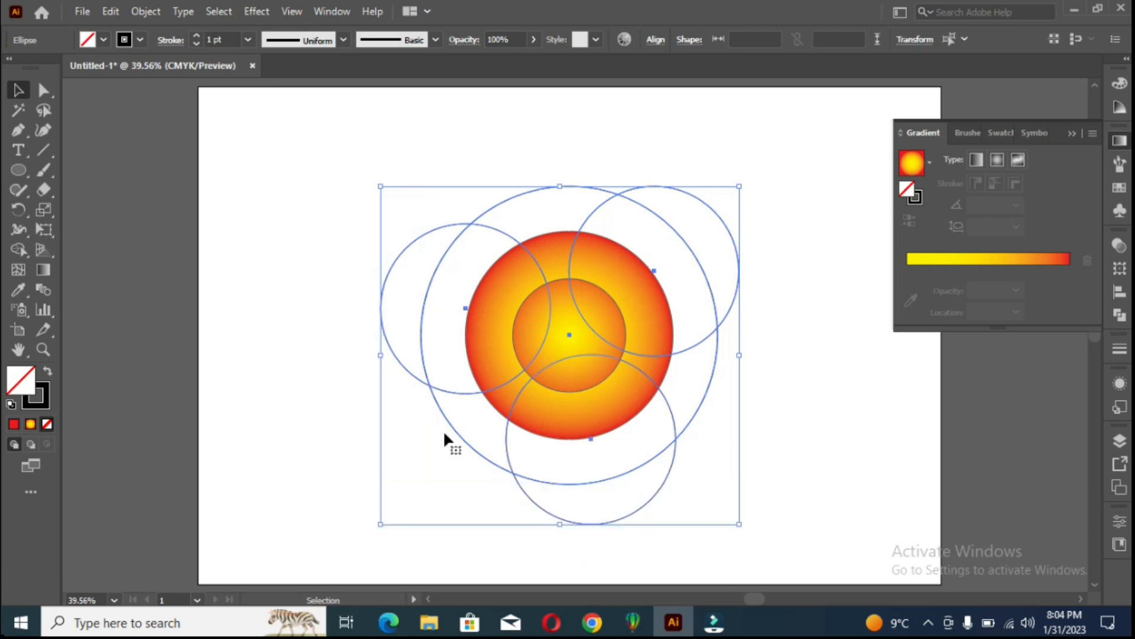
{"action": "left_click_drag", "start_coordinate": [30, 254], "coordinate": [102, 246]}
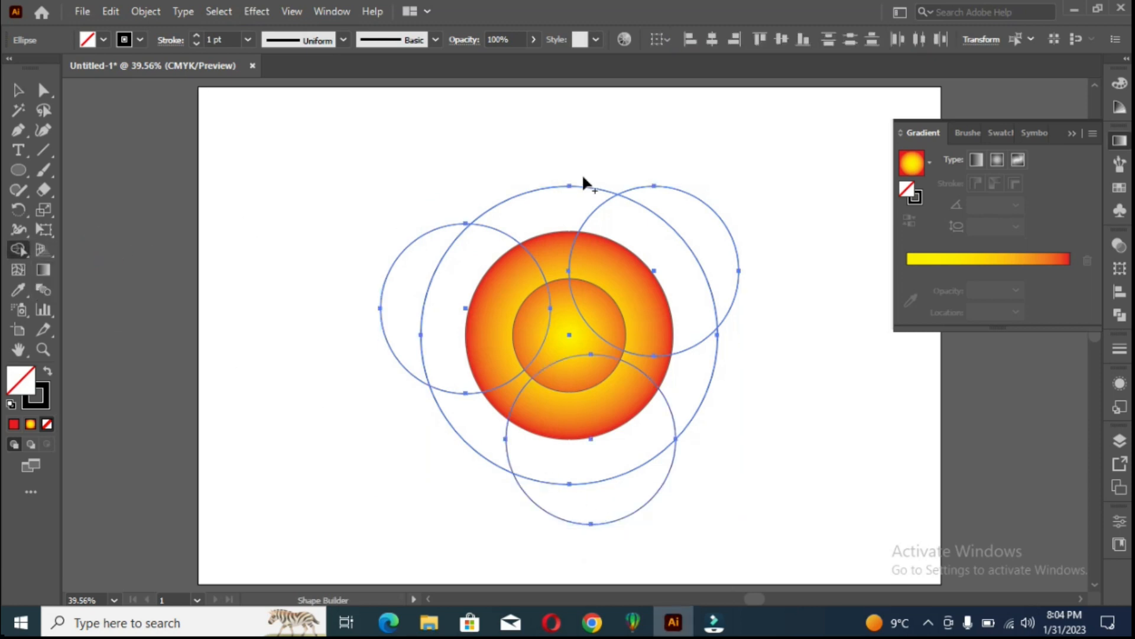
{"action": "left_click", "coordinate": [555, 223]}
Fill the three-bladed shape with dark grey and delete the regions of the three small circles.
{"action": "left_click", "coordinate": [97, 40]}
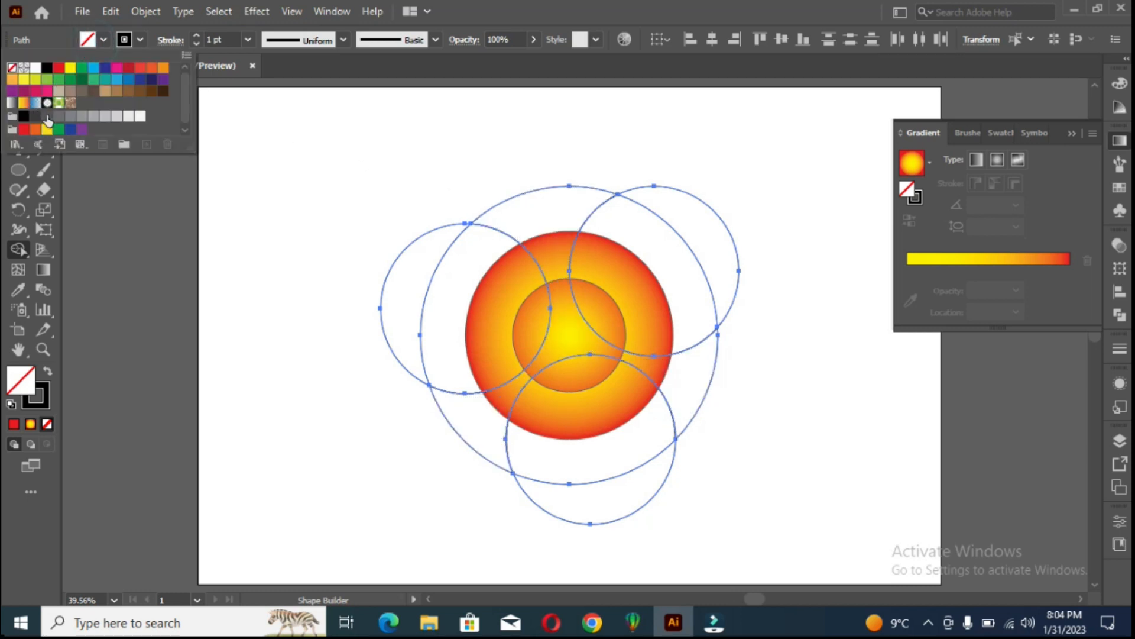
{"action": "left_click", "coordinate": [48, 121]}
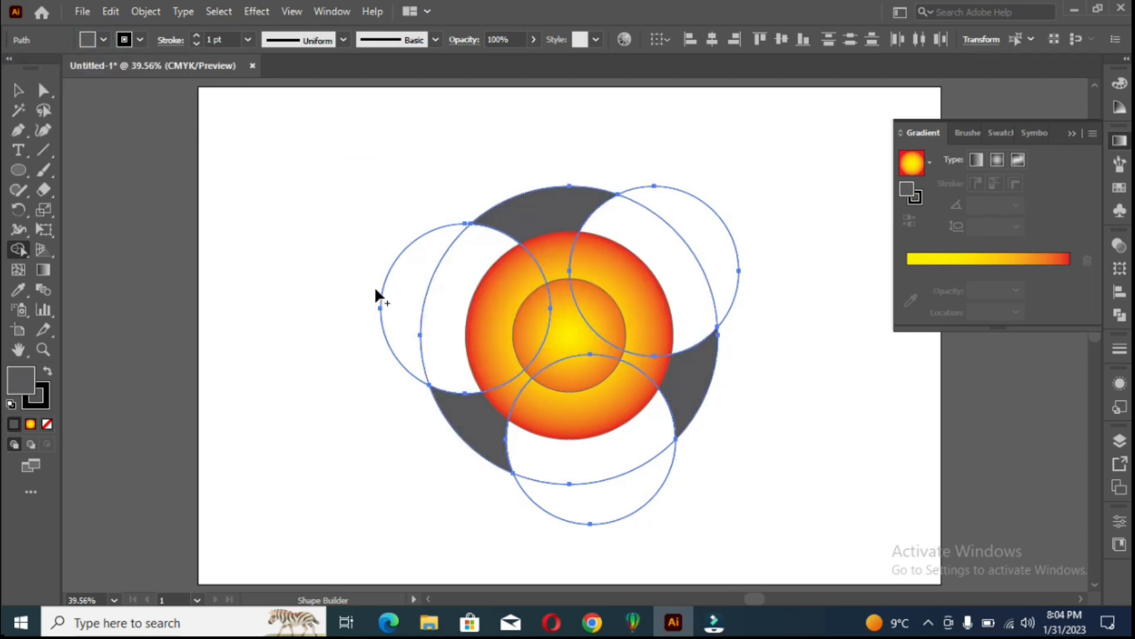
{"action": "left_click_drag", "start_coordinate": [365, 287], "coordinate": [431, 287]}
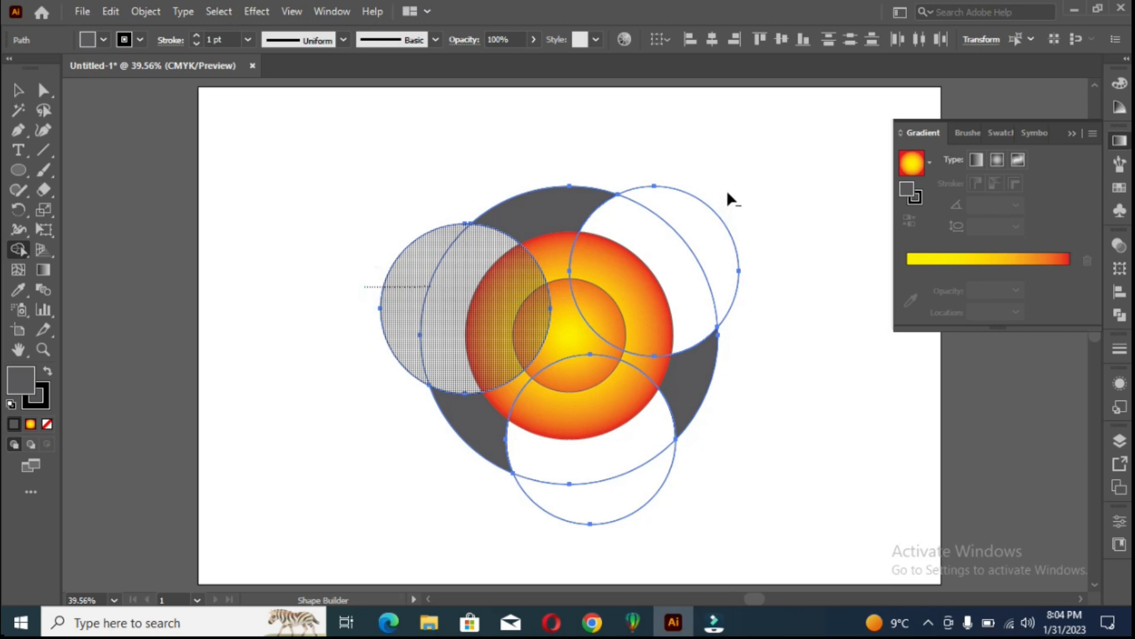
{"action": "left_click", "coordinate": [683, 177], "text": "alt"}
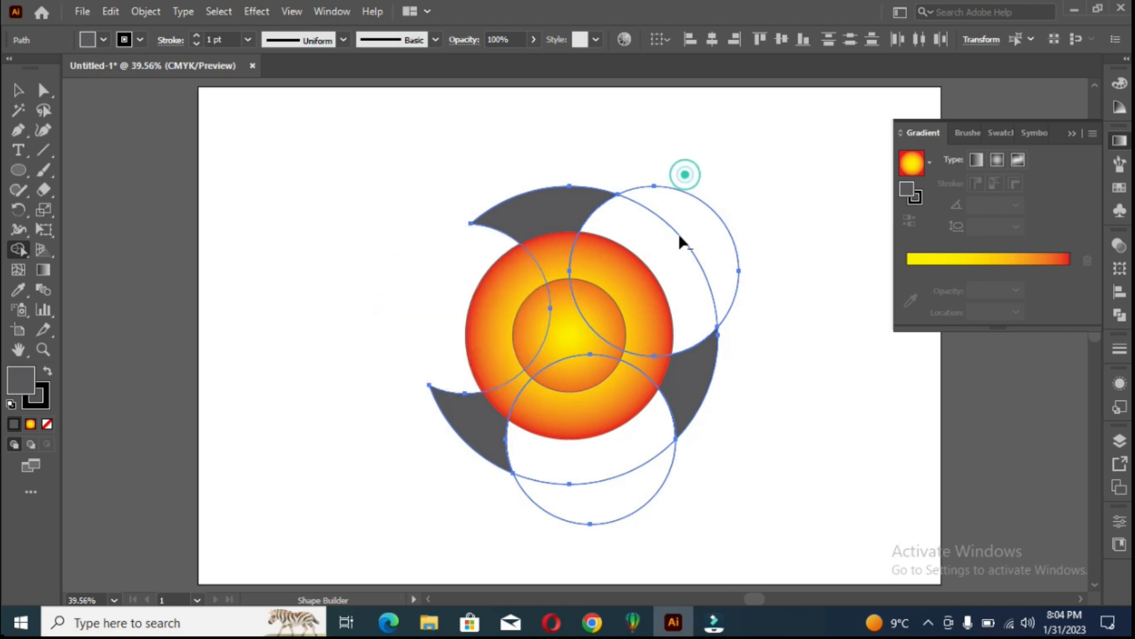
{"action": "left_click", "coordinate": [621, 472], "text": "alt"}
Bring the dark grey three-bladed shape to the front of the orange circles and deselect it.
{"action": "left_click", "coordinate": [15, 90]}
{"action": "left_click", "coordinate": [527, 144]}
{"action": "right_click", "coordinate": [538, 208]}
{"action": "mouse_move", "coordinate": [594, 510]}
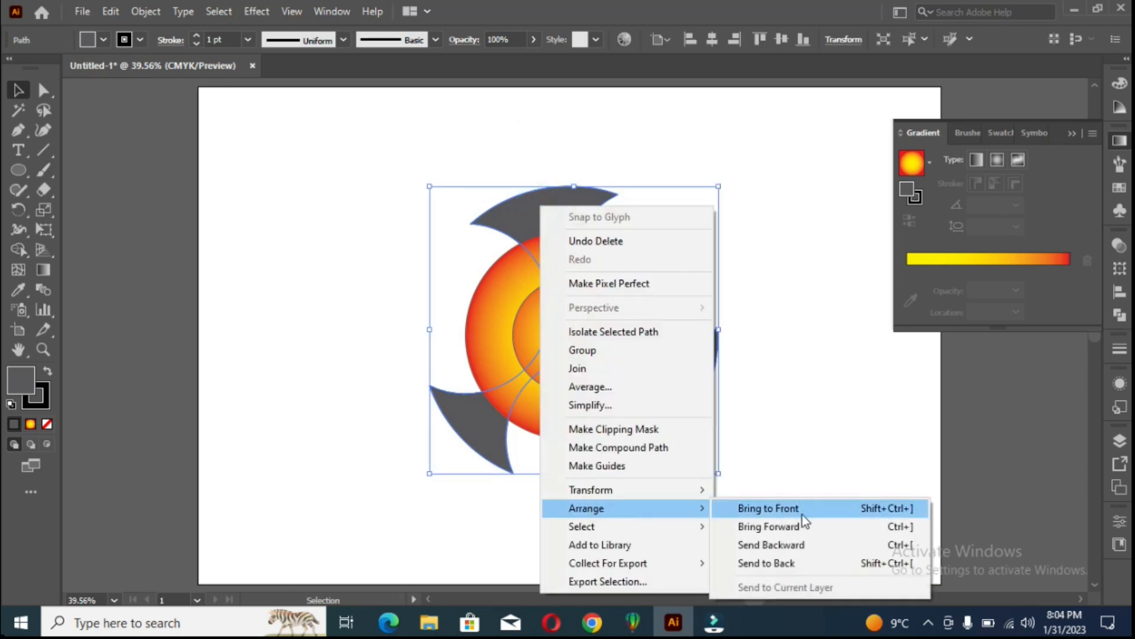
{"action": "left_click", "coordinate": [802, 511]}
{"action": "left_click", "coordinate": [322, 314]}
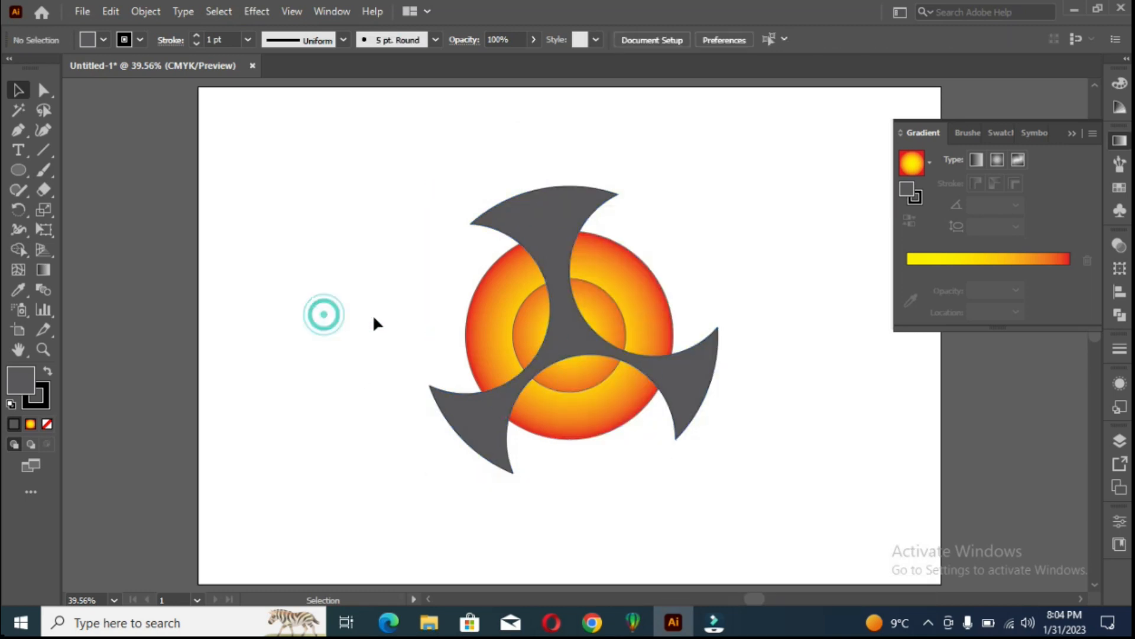
Apply a radial gradient to the three-bladed shape and set its centre stop to dark grey.
{"action": "left_click", "coordinate": [537, 207]}
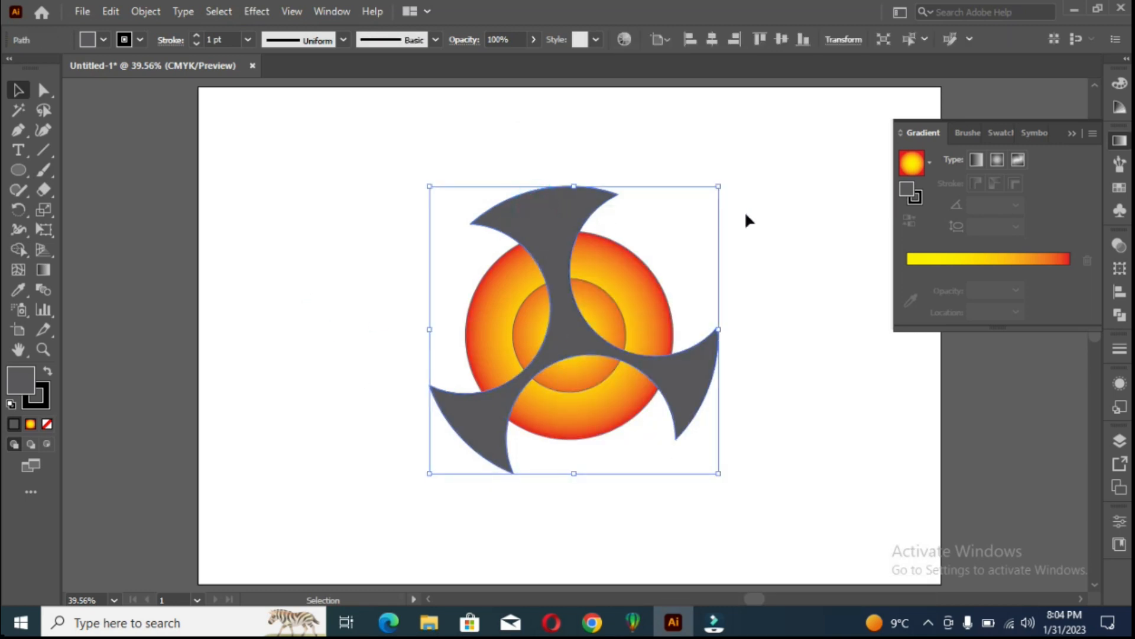
{"action": "left_click", "coordinate": [996, 161]}
{"action": "double_click", "coordinate": [907, 289]}
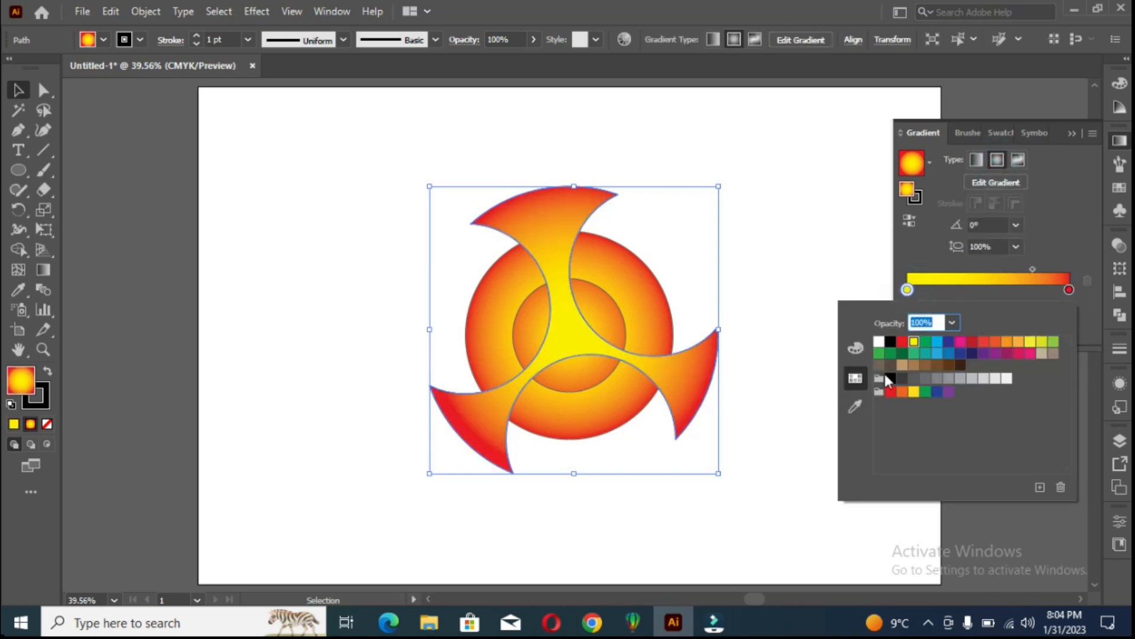
{"action": "left_click", "coordinate": [902, 378]}
Add a near-white stop at about 26% and a dark grey stop just past the middle of the blade gradient.
{"action": "left_click", "coordinate": [951, 294]}
{"action": "left_click", "coordinate": [950, 289]}
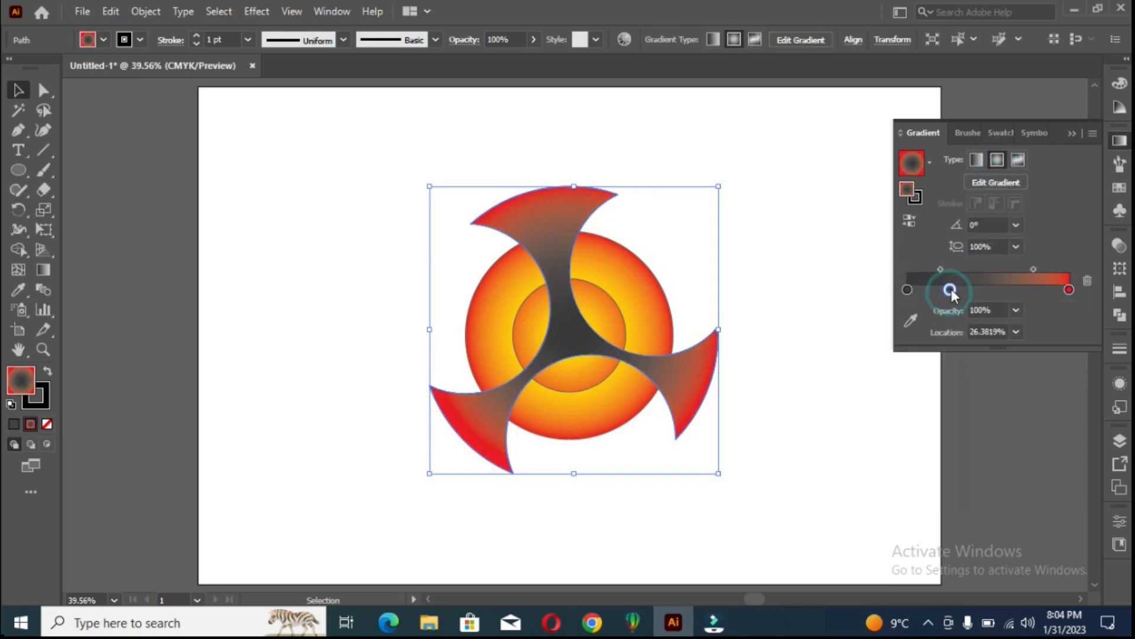
{"action": "double_click", "coordinate": [950, 289]}
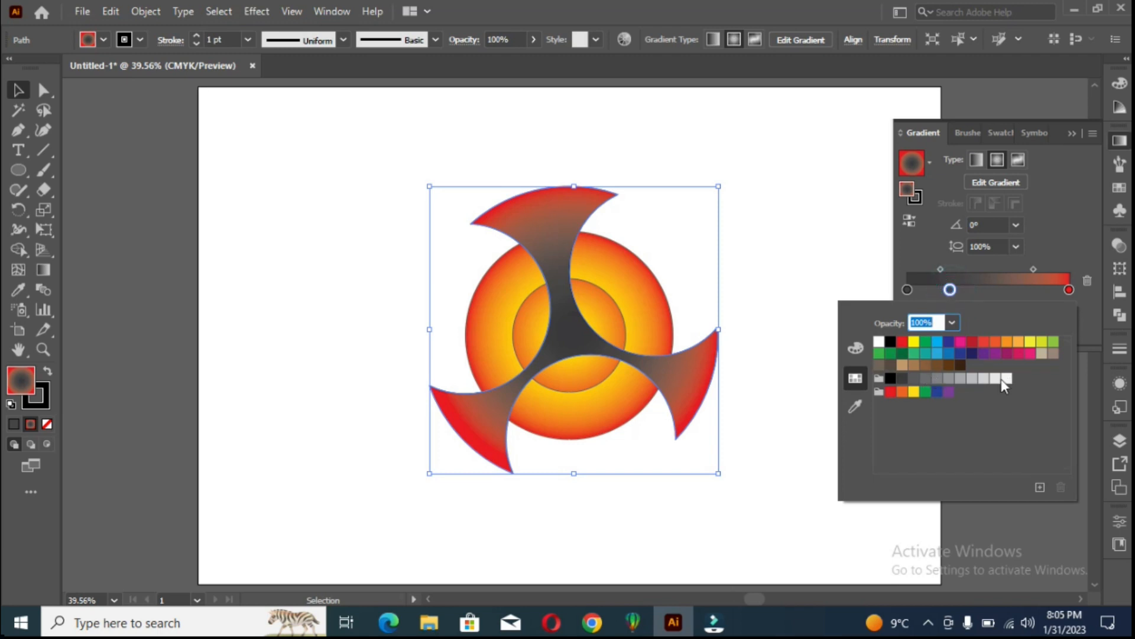
{"action": "left_click", "coordinate": [1003, 381]}
{"action": "left_click", "coordinate": [996, 290]}
{"action": "double_click", "coordinate": [996, 290]}
{"action": "left_click", "coordinate": [902, 378]}
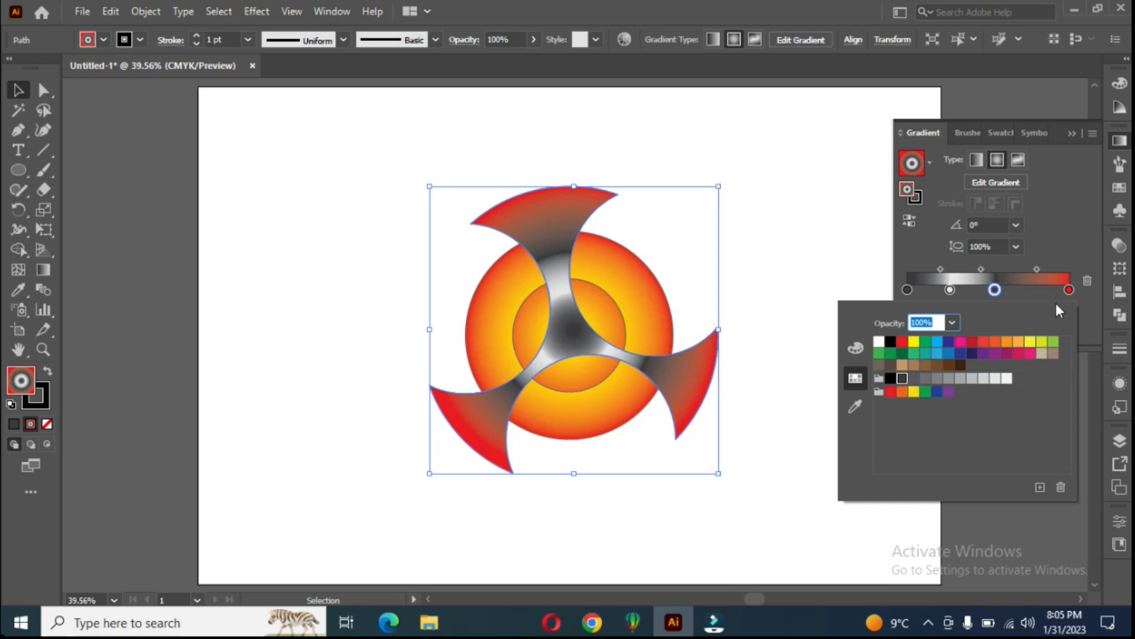
Add a near-white stop between the second dark stop and the red end stop, and set the end stop to K=90 dark grey.
{"action": "left_click", "coordinate": [1038, 290]}
{"action": "double_click", "coordinate": [1038, 290]}
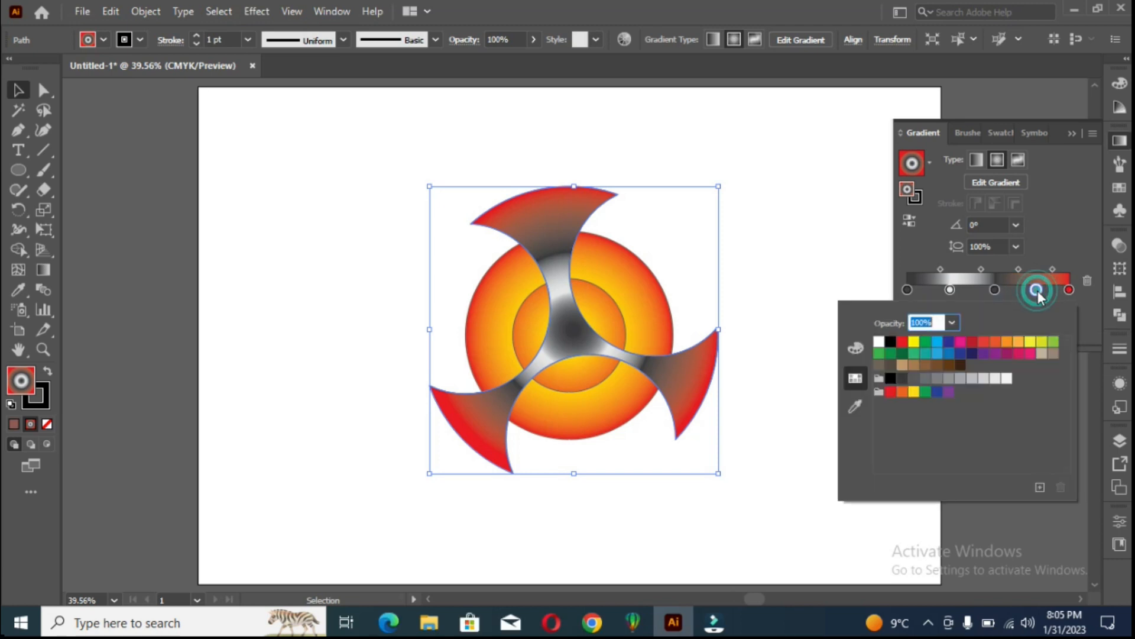
{"action": "left_click", "coordinate": [1007, 379]}
{"action": "left_click", "coordinate": [1069, 289]}
{"action": "double_click", "coordinate": [1069, 289]}
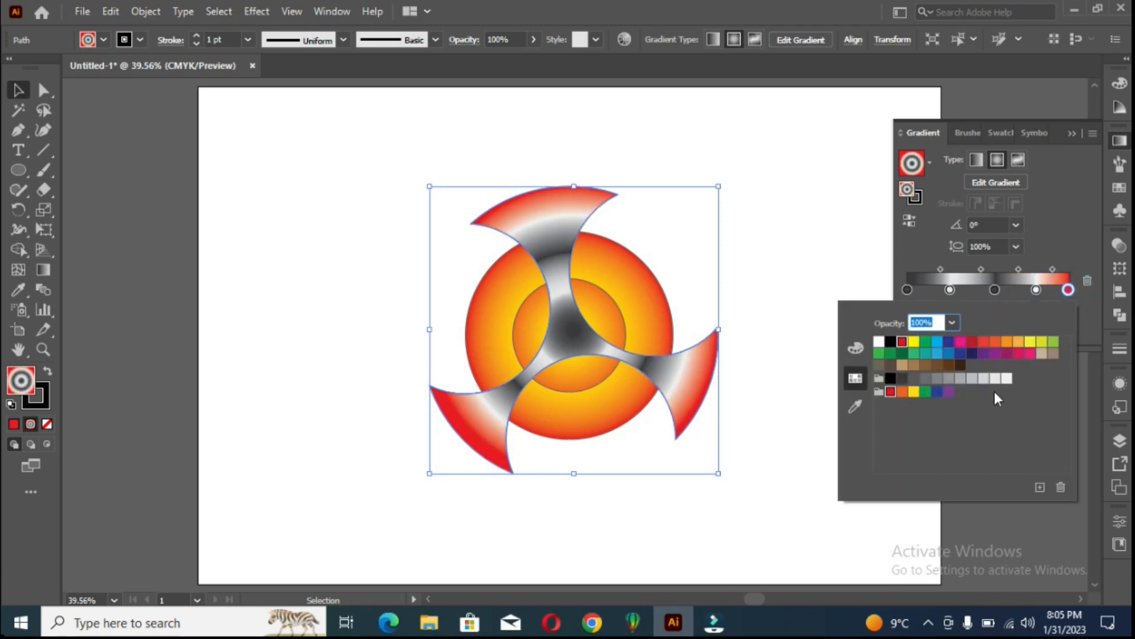
{"action": "left_click", "coordinate": [905, 378]}
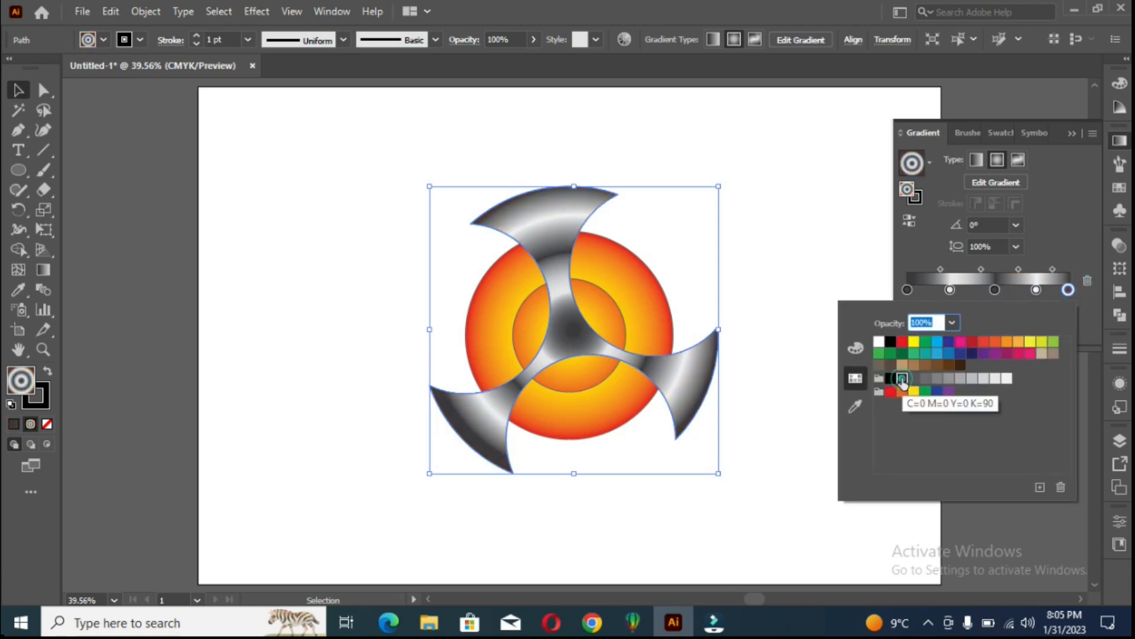
Rearrange the blade gradient stops to start and end near-white, with dark grey at about 29% and 77% and near-white between them.
{"action": "left_click", "coordinate": [950, 289]}
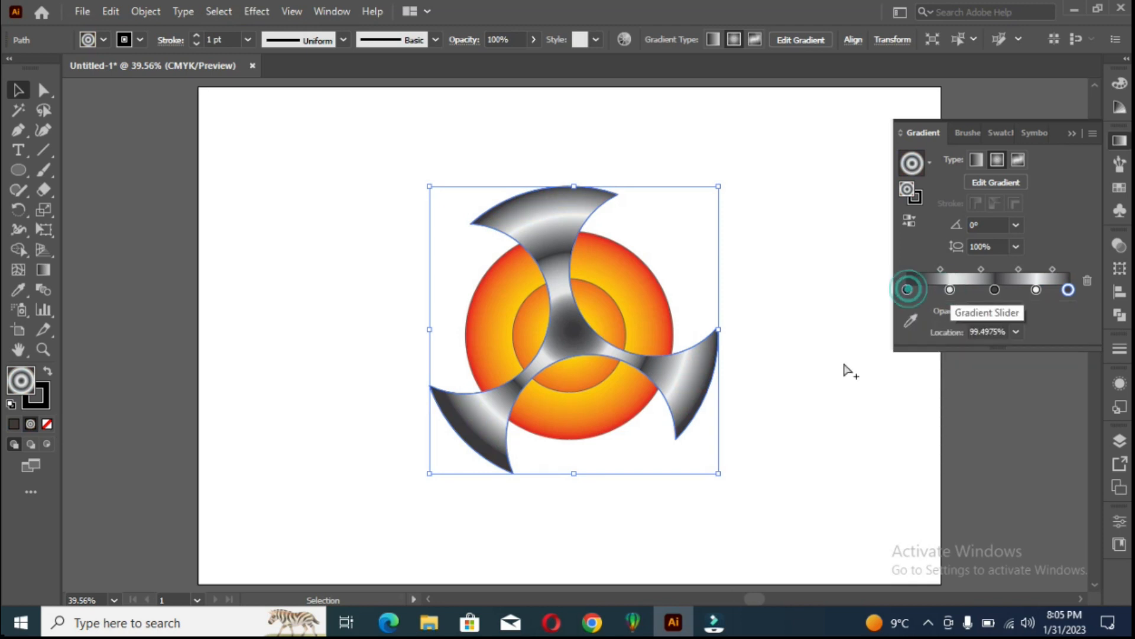
{"action": "mouse_move", "coordinate": [907, 294]}
{"action": "left_mouse_down"}
{"action": "mouse_move", "coordinate": [885, 309]}
{"action": "mouse_move", "coordinate": [910, 289]}
{"action": "left_mouse_up"}
{"action": "left_click_drag", "start_coordinate": [994, 289], "coordinate": [954, 289]}
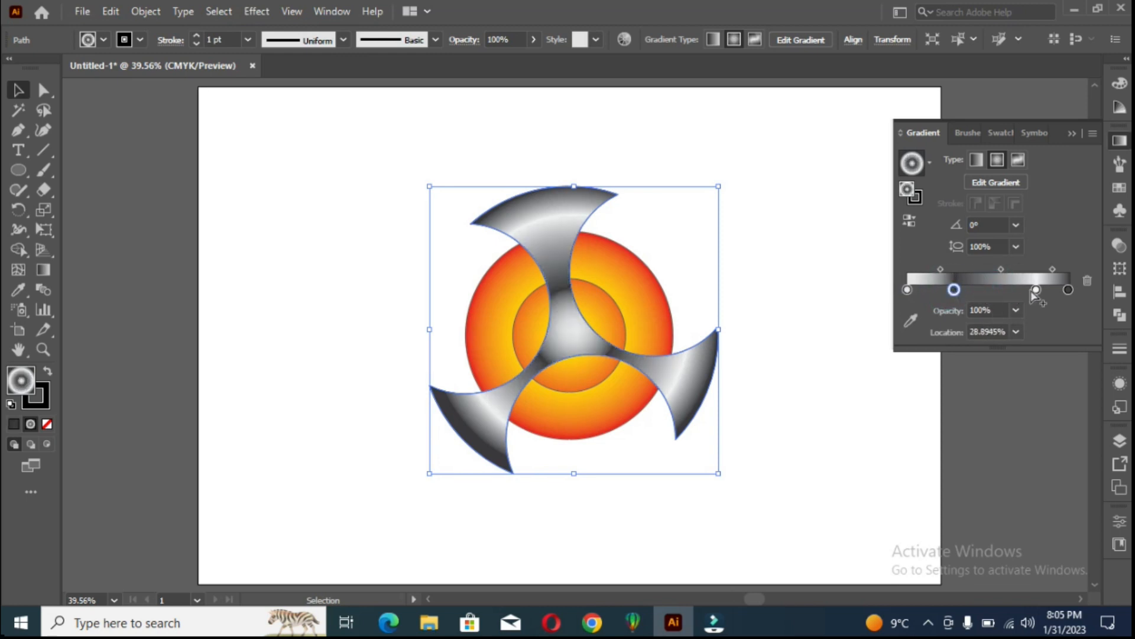
{"action": "left_click_drag", "start_coordinate": [1035, 289], "coordinate": [996, 290]}
{"action": "left_click_drag", "start_coordinate": [1068, 289], "coordinate": [1033, 290]}
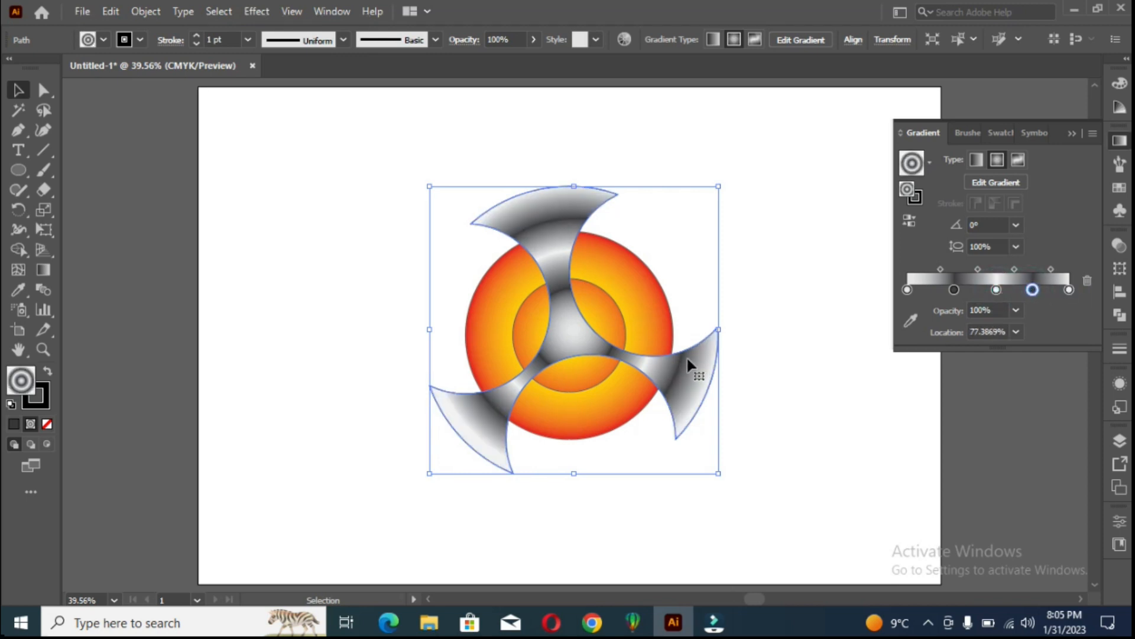
Redraw the radial gradient from the emblem's centre past the right blade at about -20°, with dark stops at about 26% and 72%.
{"action": "key", "text": "g"}
{"action": "mouse_move", "coordinate": [470, 284]}
{"action": "left_mouse_down"}
{"action": "mouse_move", "coordinate": [704, 393]}
{"action": "mouse_move", "coordinate": [680, 471]}
{"action": "mouse_move", "coordinate": [628, 495]}
{"action": "left_mouse_up"}
{"action": "mouse_move", "coordinate": [537, 324]}
{"action": "left_mouse_down"}
{"action": "mouse_move", "coordinate": [654, 449]}
{"action": "mouse_move", "coordinate": [730, 436]}
{"action": "mouse_move", "coordinate": [783, 395]}
{"action": "left_mouse_up"}
{"action": "left_click_drag", "start_coordinate": [568, 334], "coordinate": [599, 348]}
{"action": "mouse_move", "coordinate": [677, 362]}
{"action": "left_mouse_down"}
{"action": "mouse_move", "coordinate": [686, 365]}
{"action": "mouse_move", "coordinate": [632, 353]}
{"action": "mouse_move", "coordinate": [695, 371]}
{"action": "mouse_move", "coordinate": [667, 358]}
{"action": "left_mouse_up"}
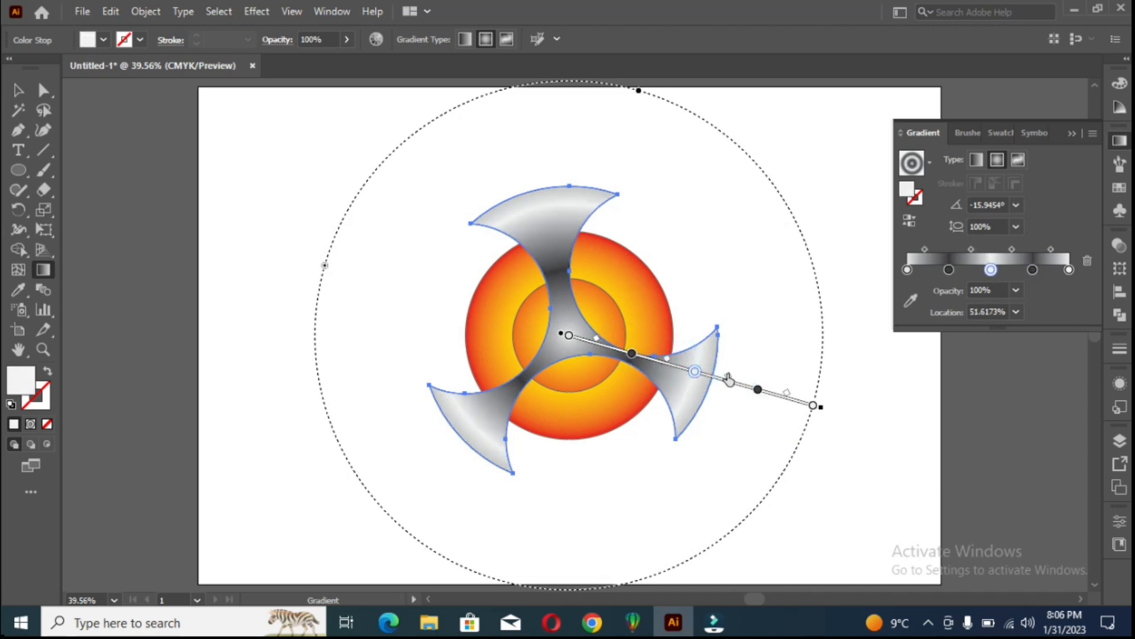
{"action": "left_click_drag", "start_coordinate": [757, 390], "coordinate": [745, 385]}
{"action": "left_click_drag", "start_coordinate": [813, 407], "coordinate": [794, 403]}
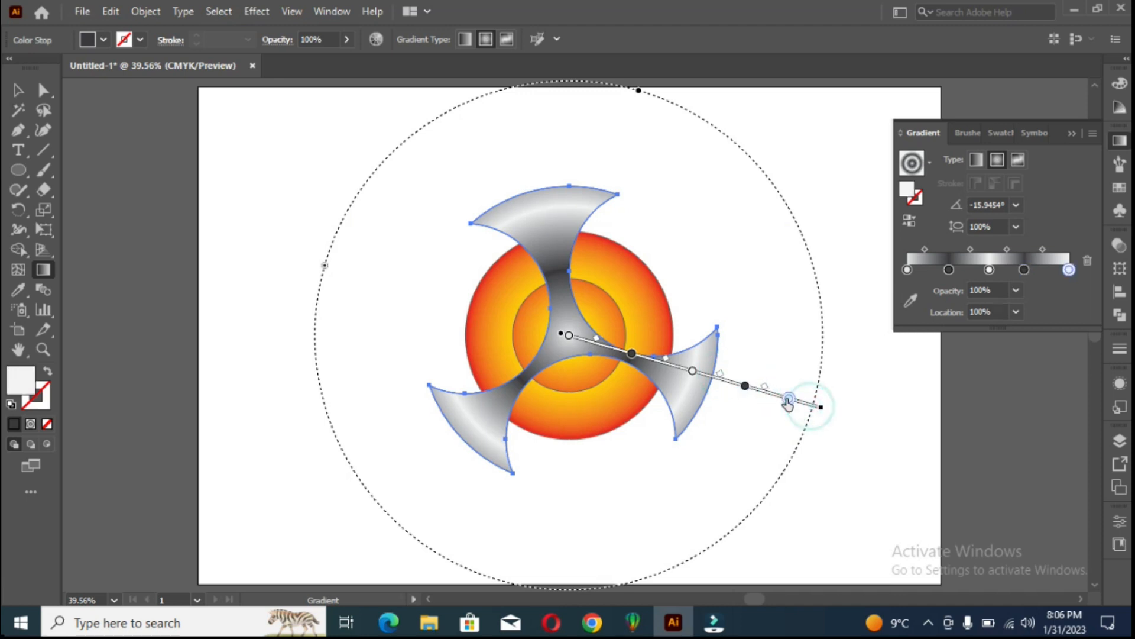
{"action": "mouse_move", "coordinate": [568, 317]}
{"action": "left_mouse_down"}
{"action": "mouse_move", "coordinate": [740, 357]}
{"action": "mouse_move", "coordinate": [739, 378]}
{"action": "left_mouse_up"}
Lighten both dark stops of the blade gradient to medium greys.
{"action": "double_click", "coordinate": [949, 270]}
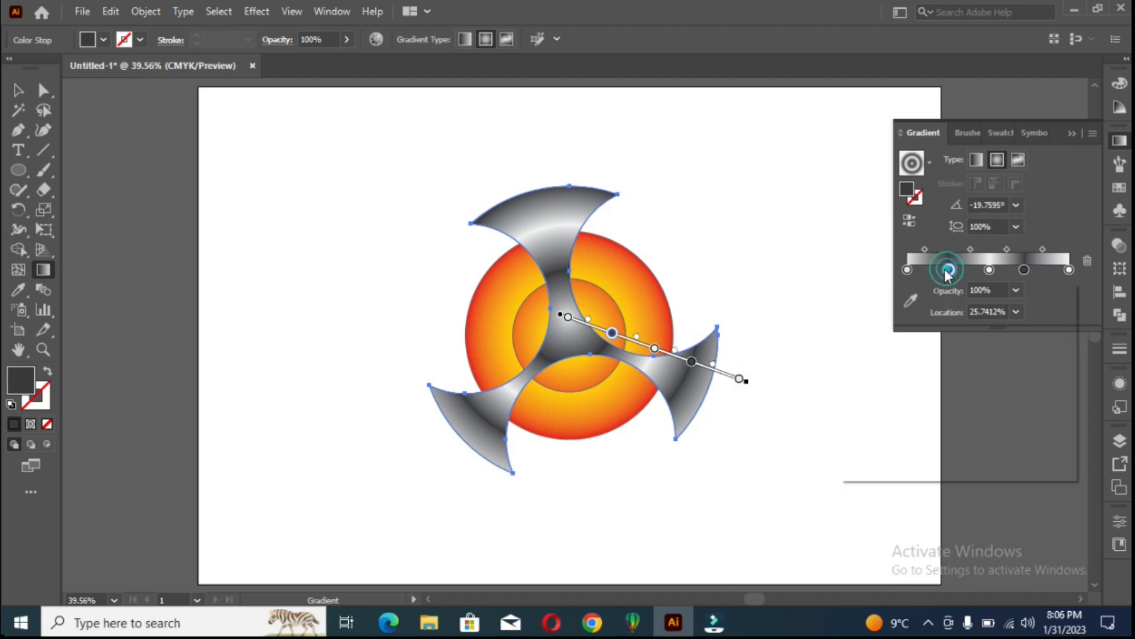
{"action": "left_click", "coordinate": [913, 357]}
{"action": "left_click", "coordinate": [1024, 271]}
{"action": "double_click", "coordinate": [1024, 269]}
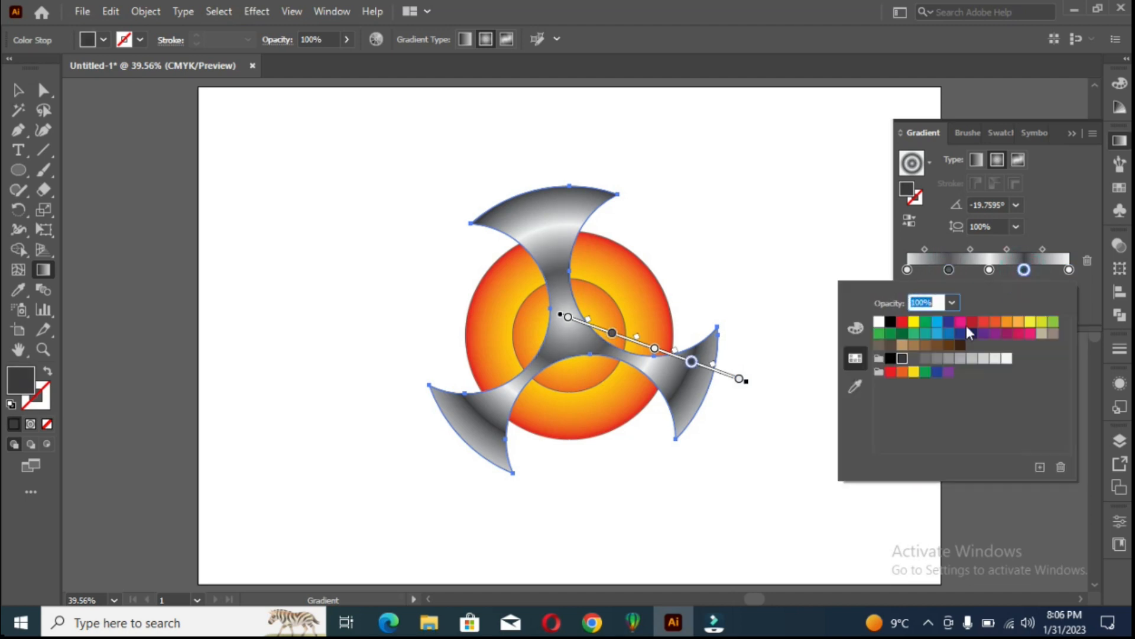
{"action": "left_click", "coordinate": [924, 359]}
{"action": "left_click", "coordinate": [984, 240]}
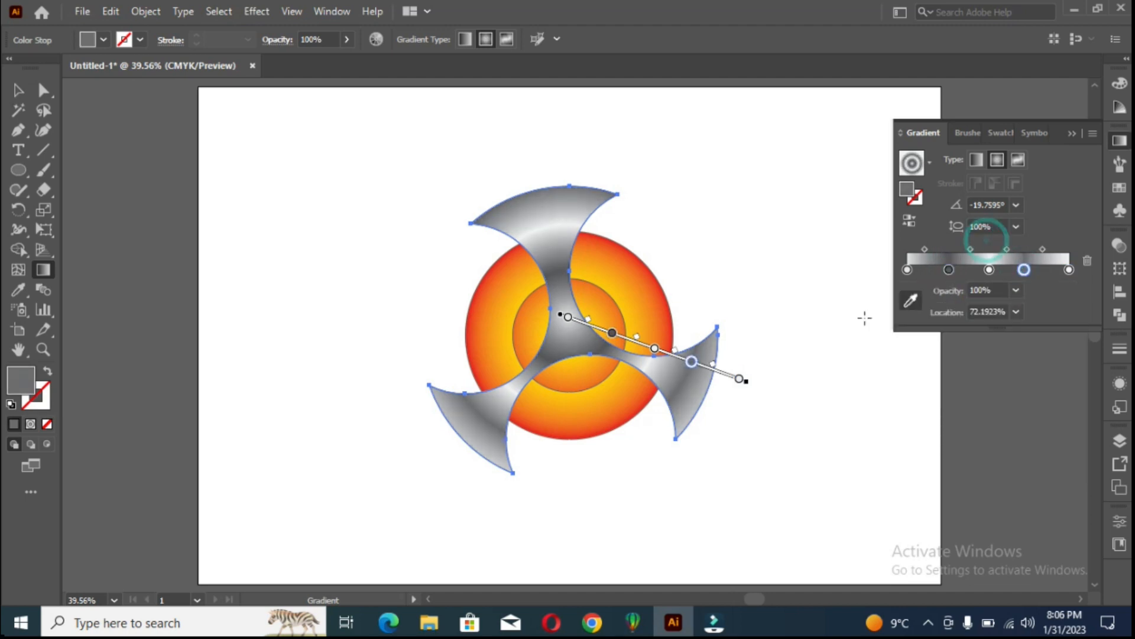
Set the opacity of the inner grey stop at about 26% to 80% and deselect the blades.
{"action": "left_click", "coordinate": [948, 270]}
{"action": "left_click", "coordinate": [980, 291]}
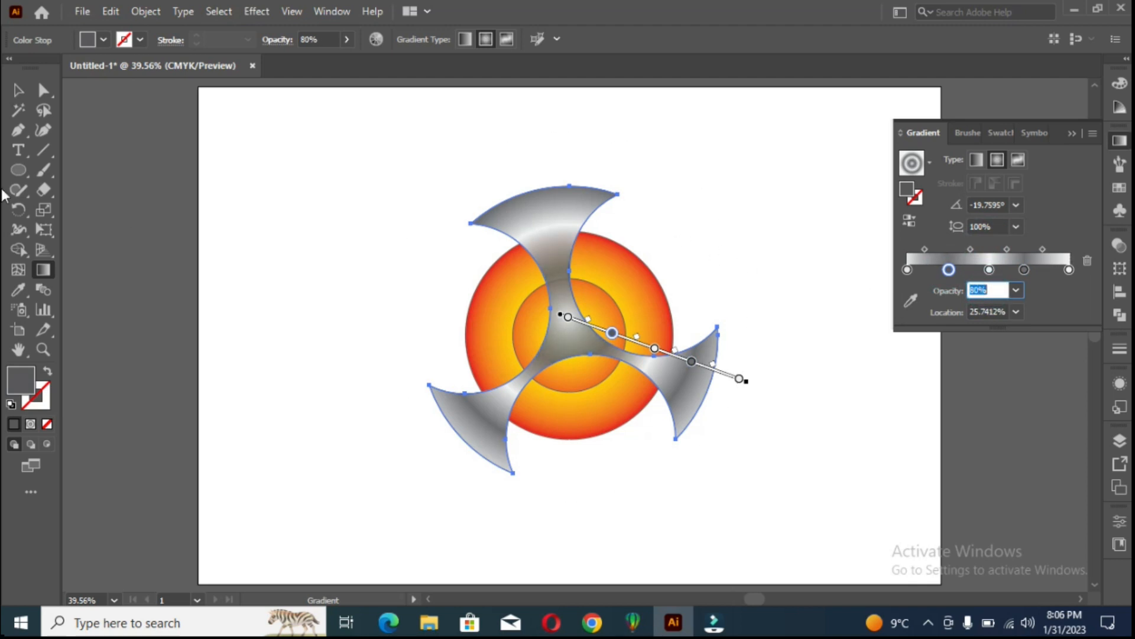
{"action": "left_click", "coordinate": [13, 91]}
{"action": "left_click", "coordinate": [434, 176]}
{"action": "left_click", "coordinate": [369, 240]}
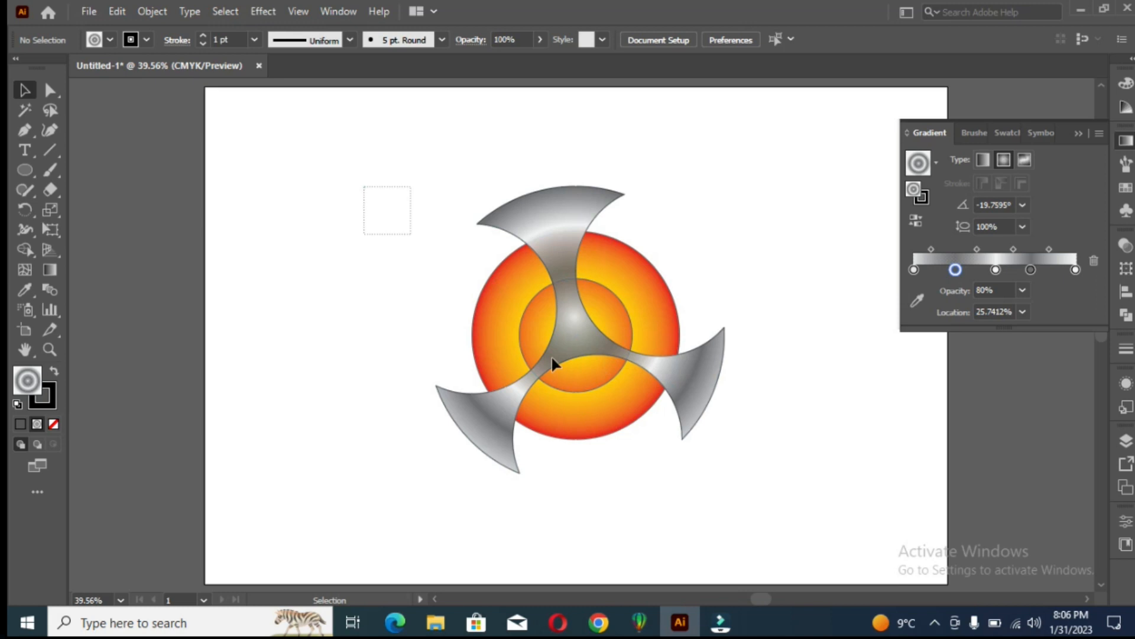
Remove the stroke from the blades and the orange circles, and deselect them.
{"action": "left_click_drag", "start_coordinate": [344, 169], "coordinate": [703, 458]}
{"action": "left_click", "coordinate": [130, 43]}
{"action": "left_click", "coordinate": [15, 68]}
{"action": "left_click", "coordinate": [292, 175]}
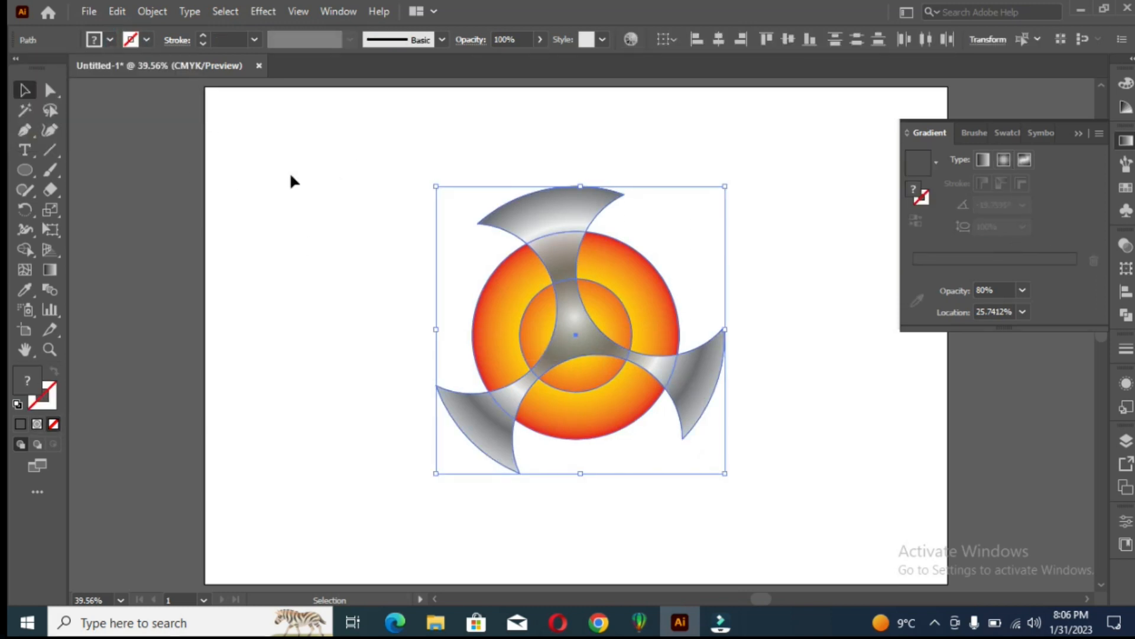
{"action": "left_click", "coordinate": [292, 176]}
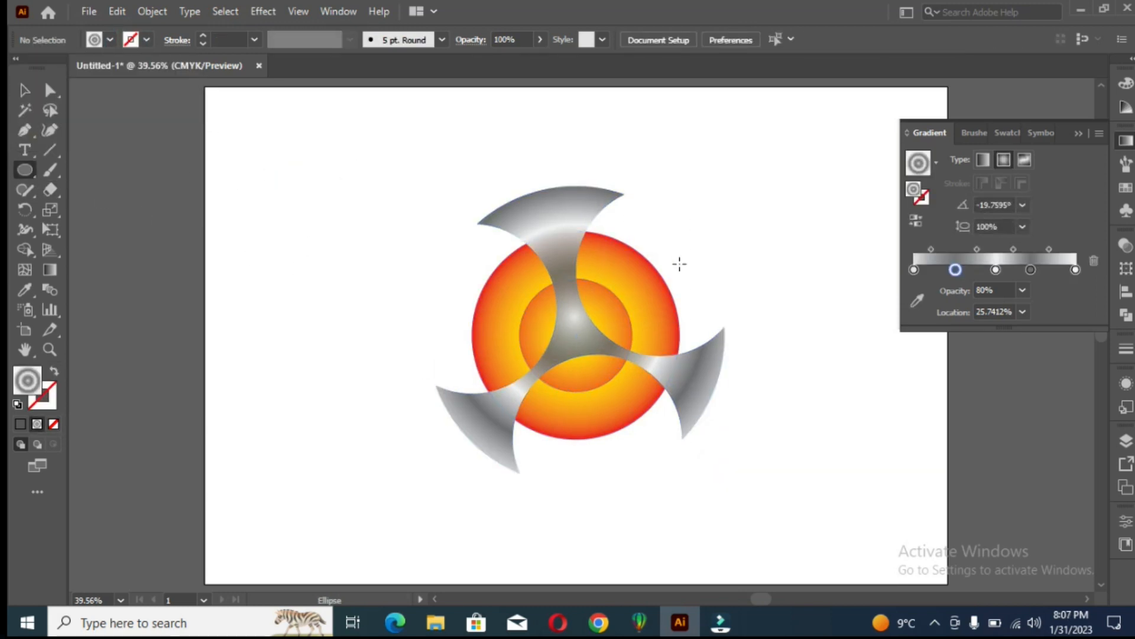
Draw a circle over the gap between the top and right blades, with no fill and a black stroke.
{"action": "left_click_drag", "start_coordinate": [658, 270], "coordinate": [747, 220]}
{"action": "left_click", "coordinate": [92, 38]}
{"action": "left_click", "coordinate": [14, 68]}
{"action": "left_click", "coordinate": [133, 40]}
{"action": "left_click", "coordinate": [49, 69]}
{"action": "left_click", "coordinate": [300, 155]}
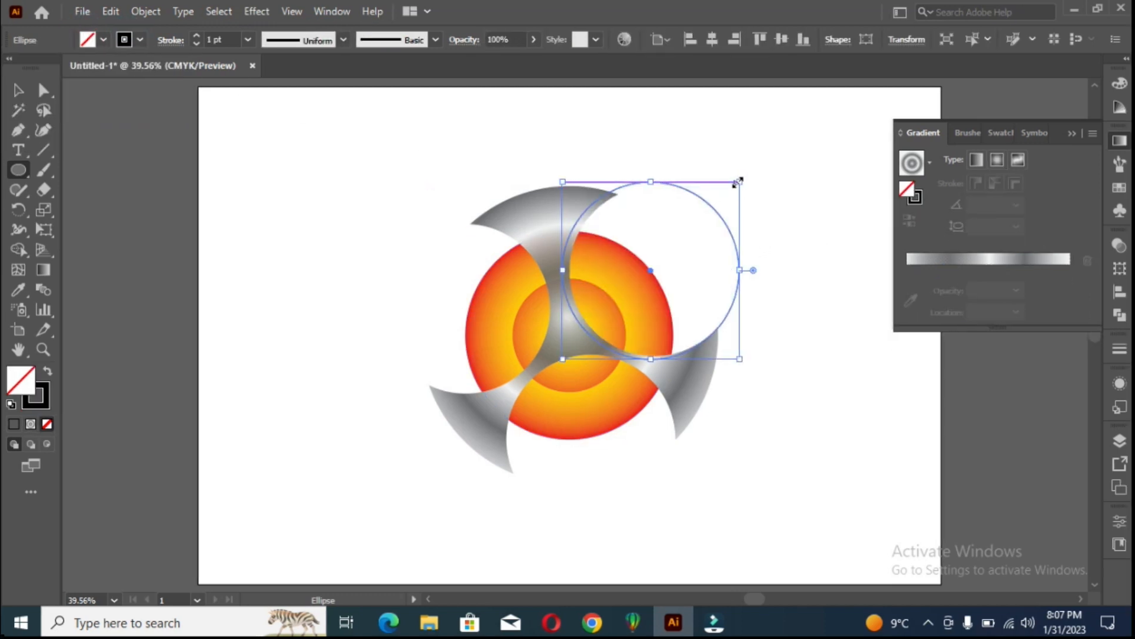
Position the outline circle so its edge touches the tips of the top and right blades.
{"action": "key", "text": "v"}
{"action": "left_click_drag", "start_coordinate": [722, 220], "coordinate": [733, 218]}
{"action": "left_click_drag", "start_coordinate": [662, 269], "coordinate": [686, 247]}
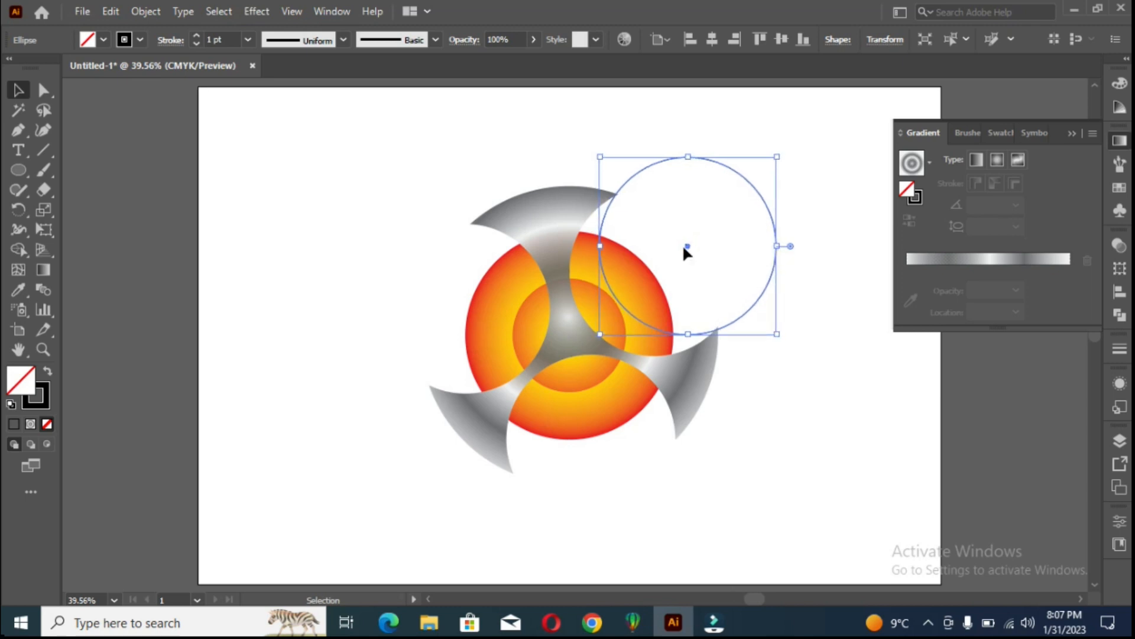
{"action": "scroll", "coordinate": [625, 237], "scroll_direction": "up", "scroll_amount": 5}
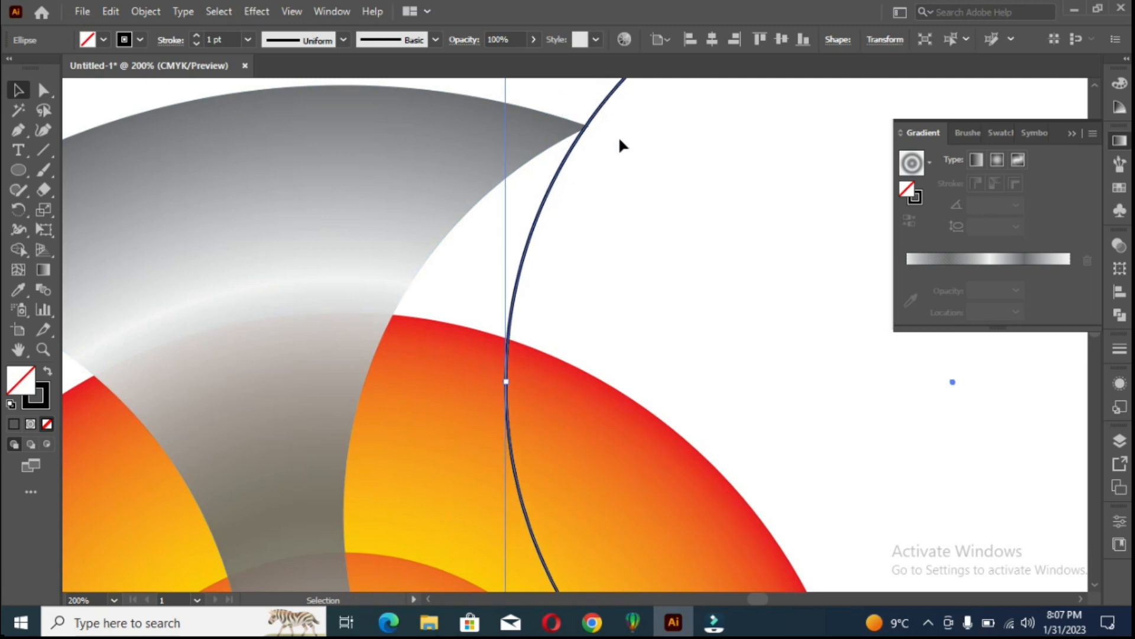
{"action": "scroll", "coordinate": [685, 398], "scroll_direction": "down", "scroll_amount": 4}
{"action": "left_click_drag", "start_coordinate": [690, 518], "coordinate": [601, 190]}
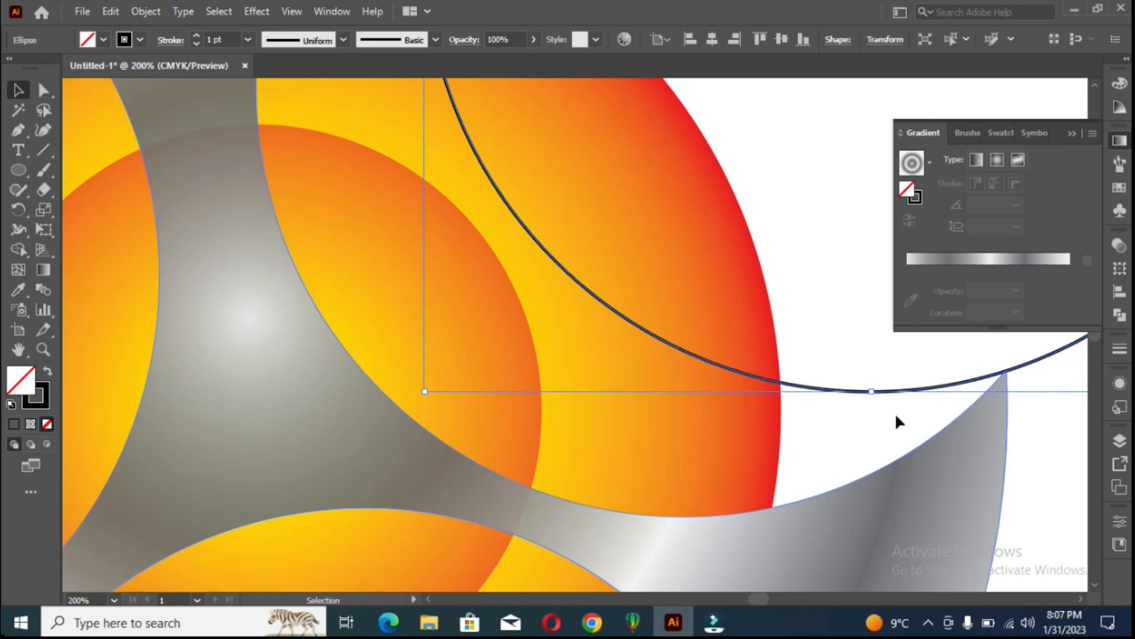
{"action": "left_click_drag", "start_coordinate": [596, 195], "coordinate": [576, 359]}
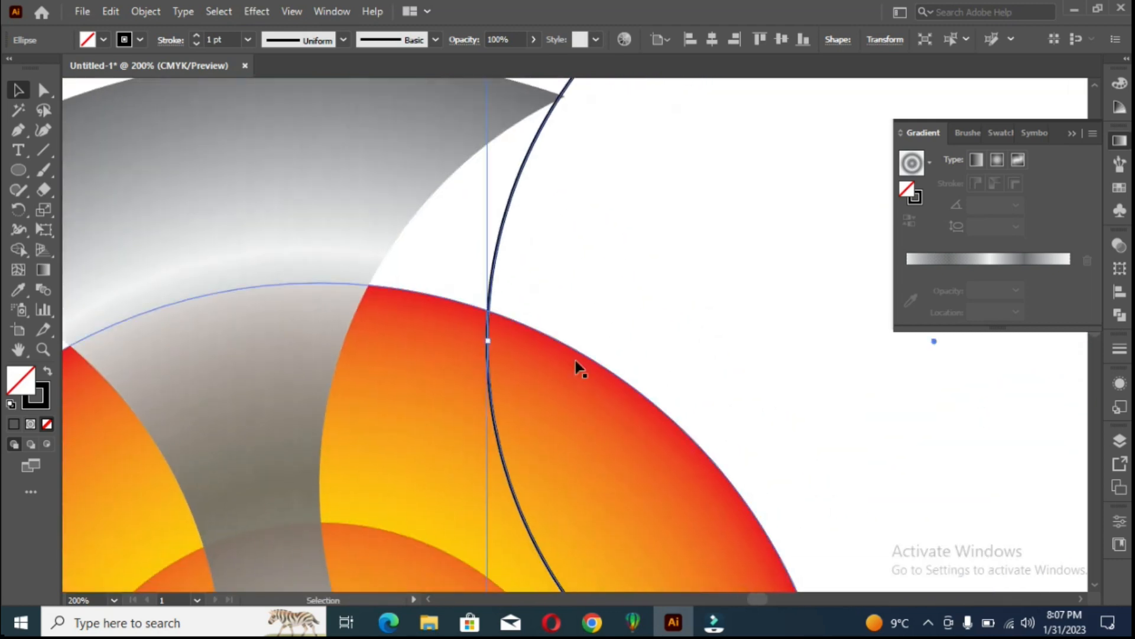
{"action": "scroll", "coordinate": [576, 360], "scroll_direction": "down", "scroll_amount": 5}
{"action": "left_click_drag", "start_coordinate": [899, 498], "coordinate": [722, 276]}
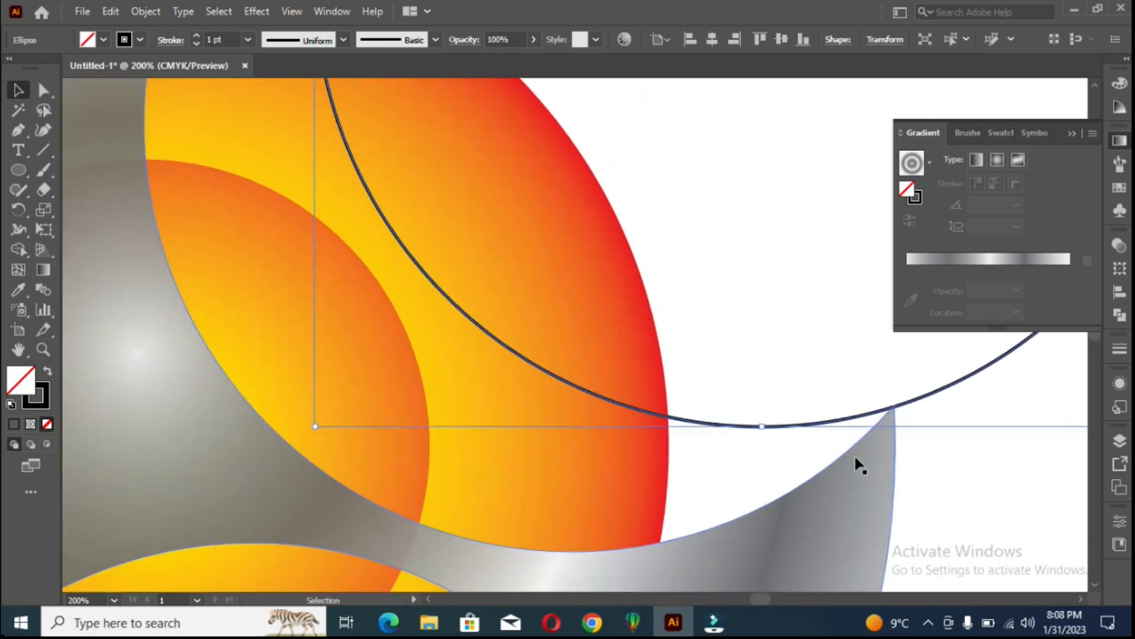
{"action": "scroll", "coordinate": [532, 421], "scroll_direction": "down", "scroll_amount": 3}
{"action": "left_click_drag", "start_coordinate": [229, 284], "coordinate": [420, 231]}
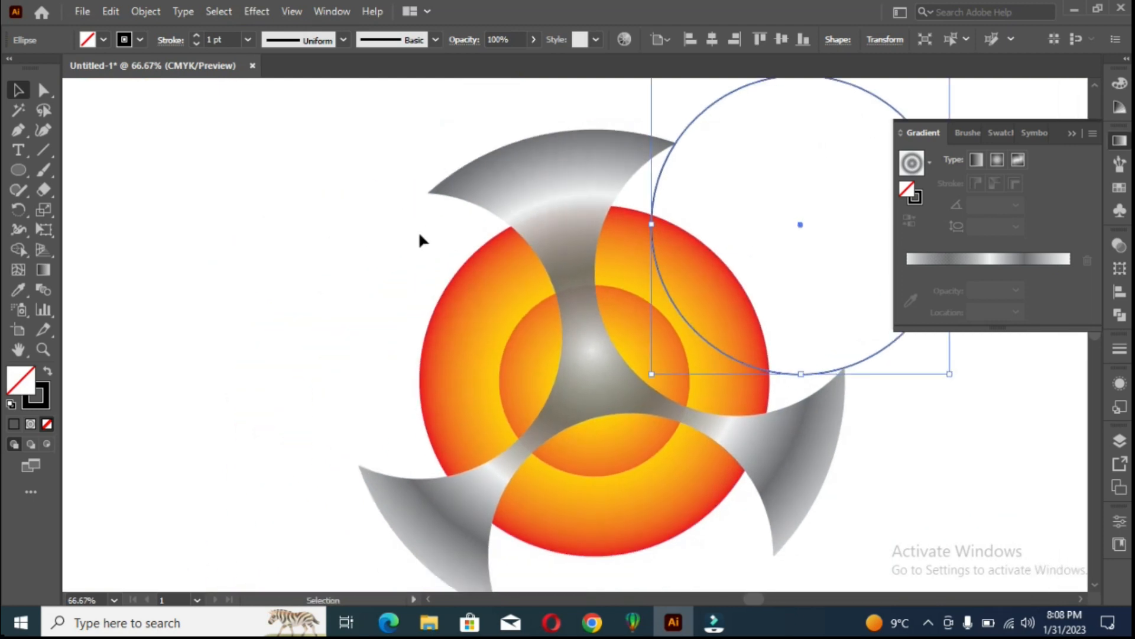
Copy the outline circle to the left gap and nudge it to touch the tips of the top and lower-left blades.
{"action": "left_click_drag", "start_coordinate": [797, 226], "coordinate": [343, 317]}
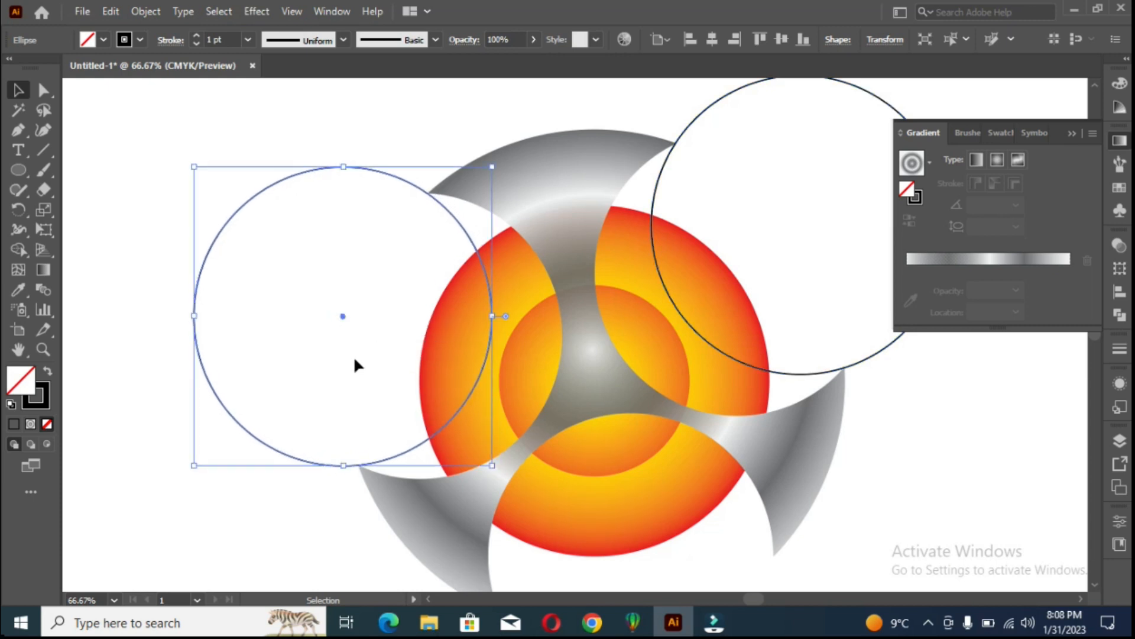
{"action": "scroll", "coordinate": [359, 473], "scroll_direction": "up", "scroll_amount": 5}
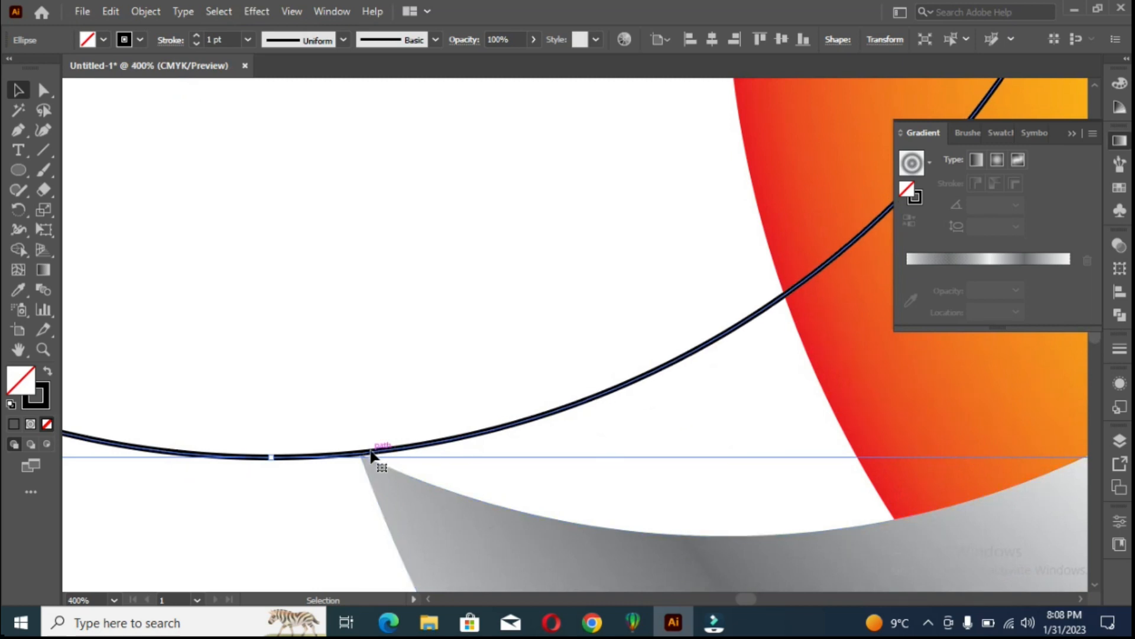
{"action": "key", "text": "Down"}
{"action": "key", "text": "Down"}
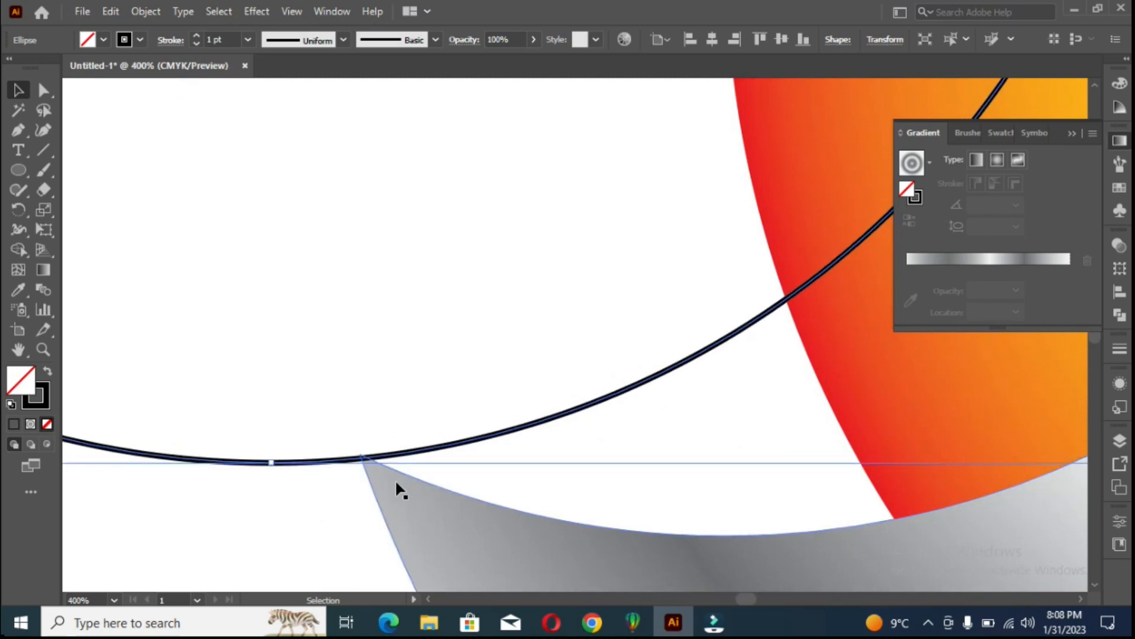
{"action": "mouse_move", "coordinate": [459, 213]}
{"action": "left_mouse_down"}
{"action": "mouse_move", "coordinate": [491, 380]}
{"action": "mouse_move", "coordinate": [583, 362]}
{"action": "mouse_move", "coordinate": [517, 517]}
{"action": "left_mouse_up"}
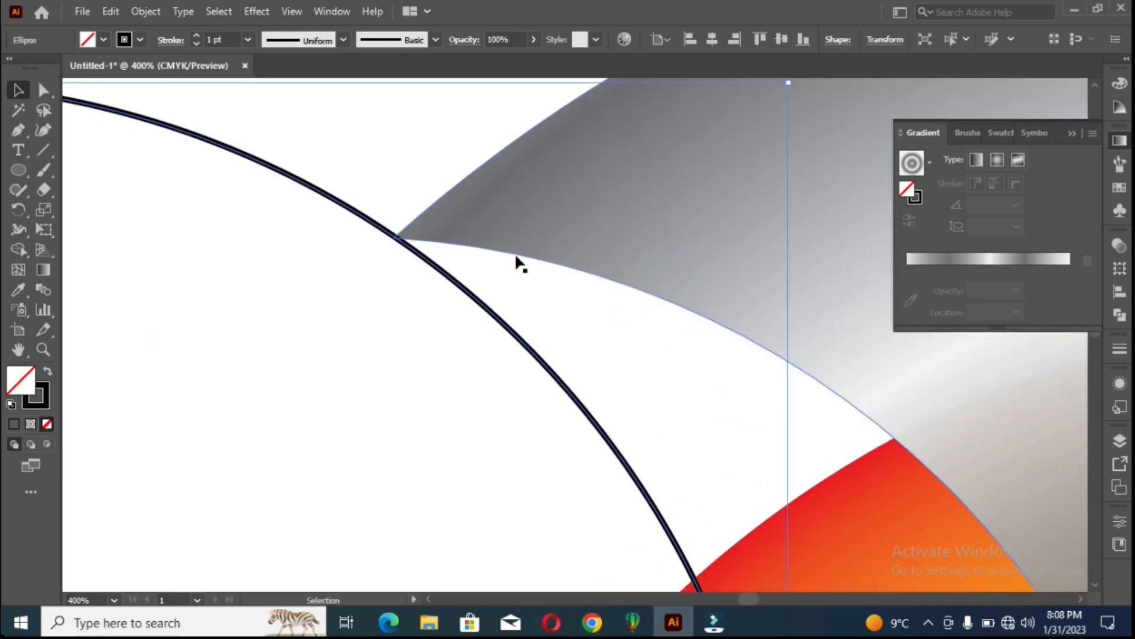
{"action": "scroll", "coordinate": [463, 332], "scroll_direction": "down", "scroll_amount": 7}
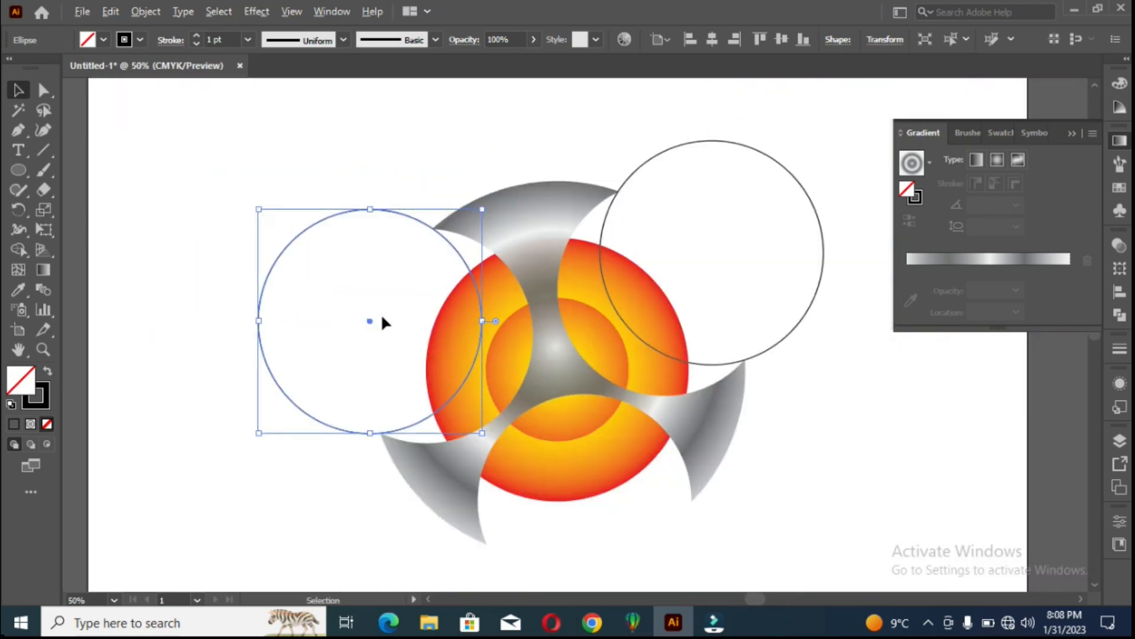
Copy the outline circle to the bottom gap, nudge it against the tips of the lower-left and right blades, and deselect it.
{"action": "scroll", "coordinate": [371, 322], "scroll_direction": "down", "scroll_amount": 2}
{"action": "left_click_drag", "start_coordinate": [369, 260], "coordinate": [595, 498]}
{"action": "key", "text": "Right"}
{"action": "key", "text": "Right"}
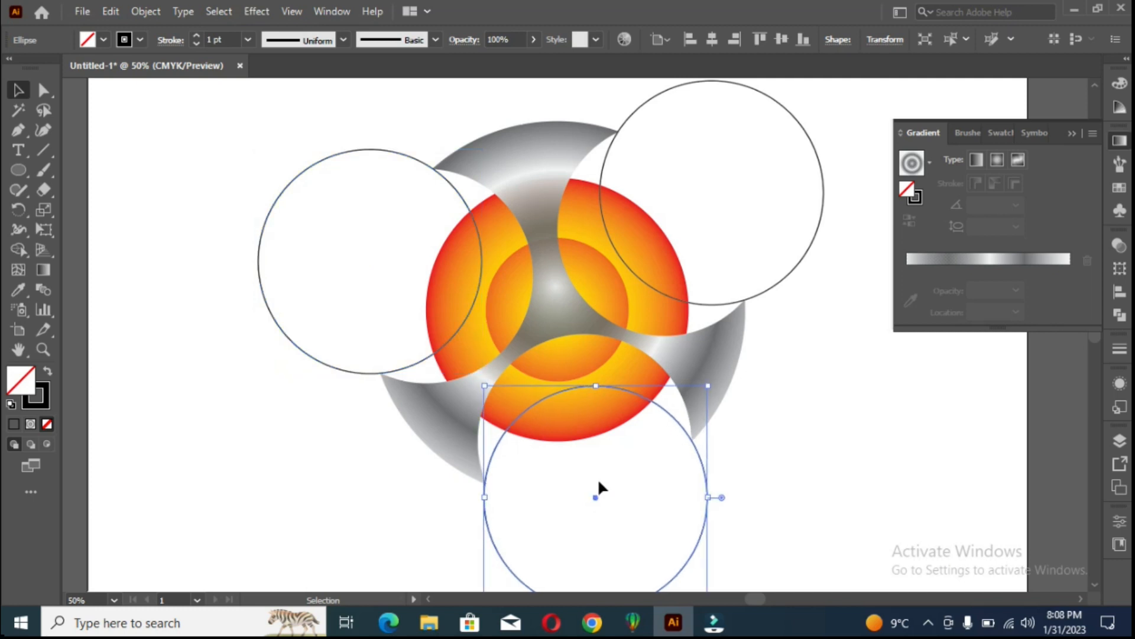
{"action": "scroll", "coordinate": [484, 496], "scroll_direction": "up", "scroll_amount": 4}
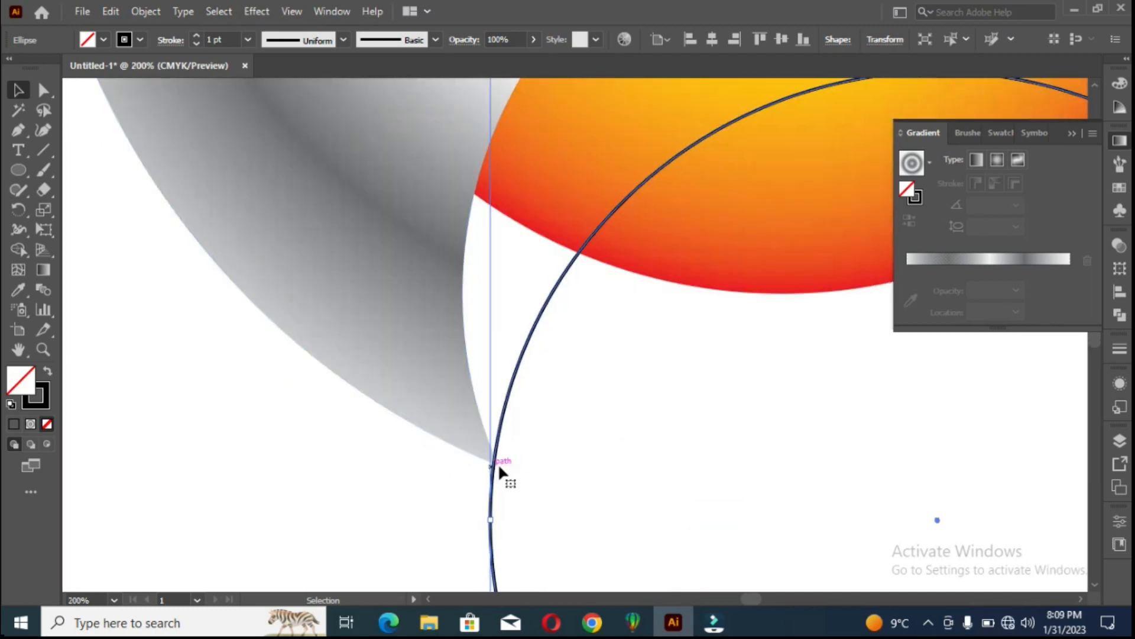
{"action": "key", "text": "Right"}
{"action": "key", "text": "Right"}
{"action": "key", "text": "Right"}
{"action": "key", "text": "Down"}
{"action": "key", "text": "Down"}
{"action": "key", "text": "Down"}
{"action": "key", "text": "Down"}
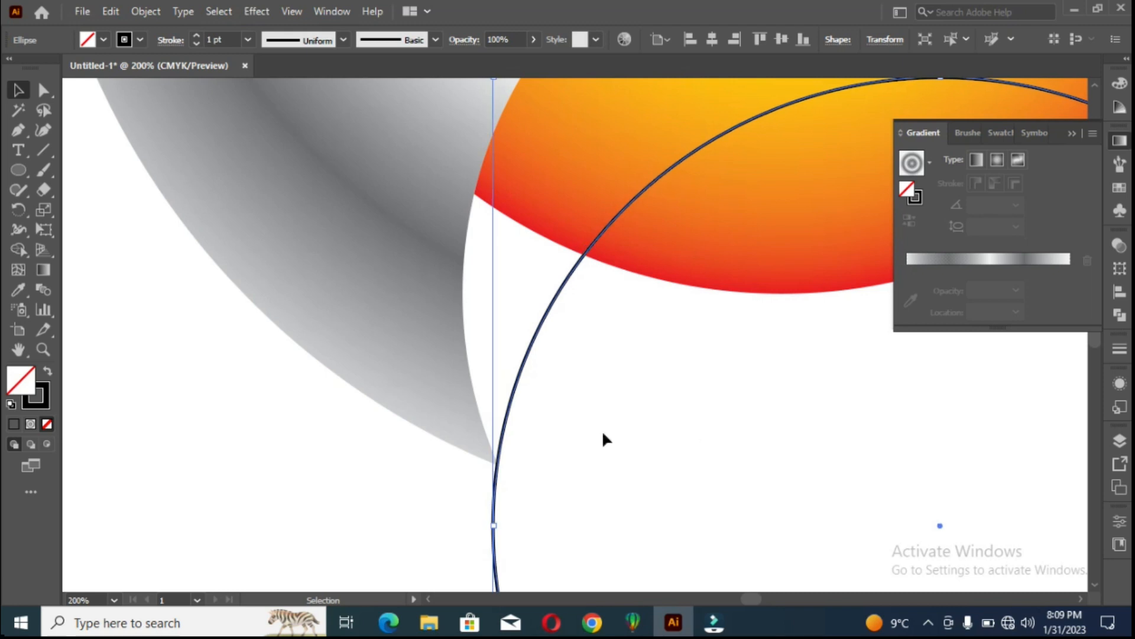
{"action": "left_click", "coordinate": [762, 369]}
Select the blades and the three outline circles, and try the Shape Builder on the crescent gaps between them.
{"action": "left_click_drag", "start_coordinate": [772, 361], "coordinate": [190, 567]}
{"action": "scroll", "coordinate": [497, 485], "scroll_direction": "down", "scroll_amount": 3}
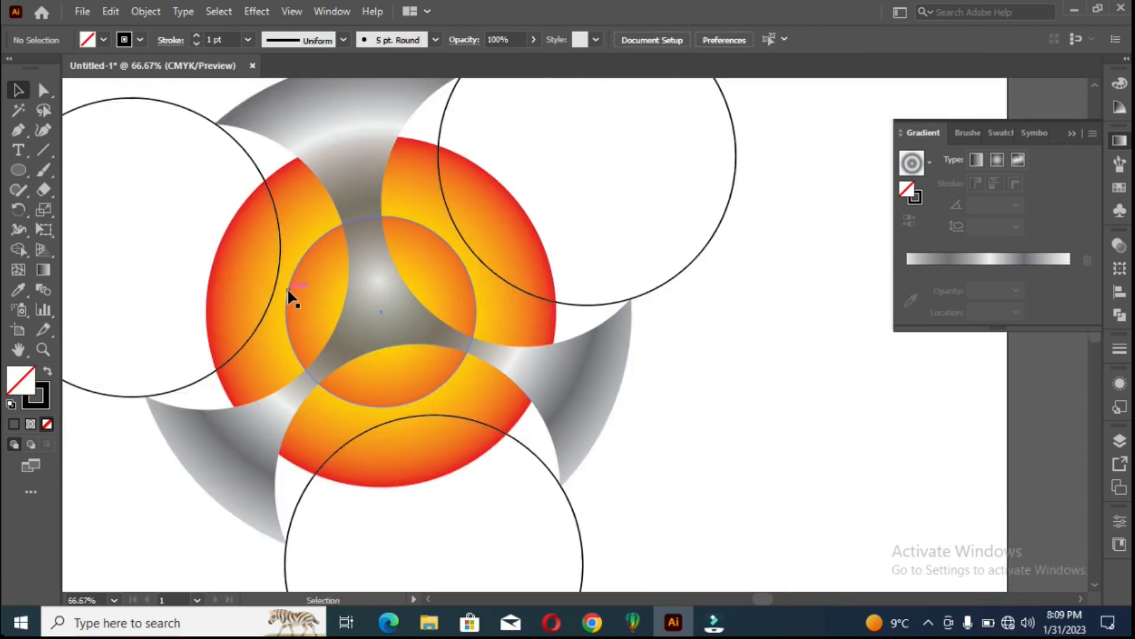
{"action": "left_click_drag", "start_coordinate": [289, 293], "coordinate": [478, 308]}
{"action": "scroll", "coordinate": [478, 308], "scroll_direction": "down", "scroll_amount": 1}
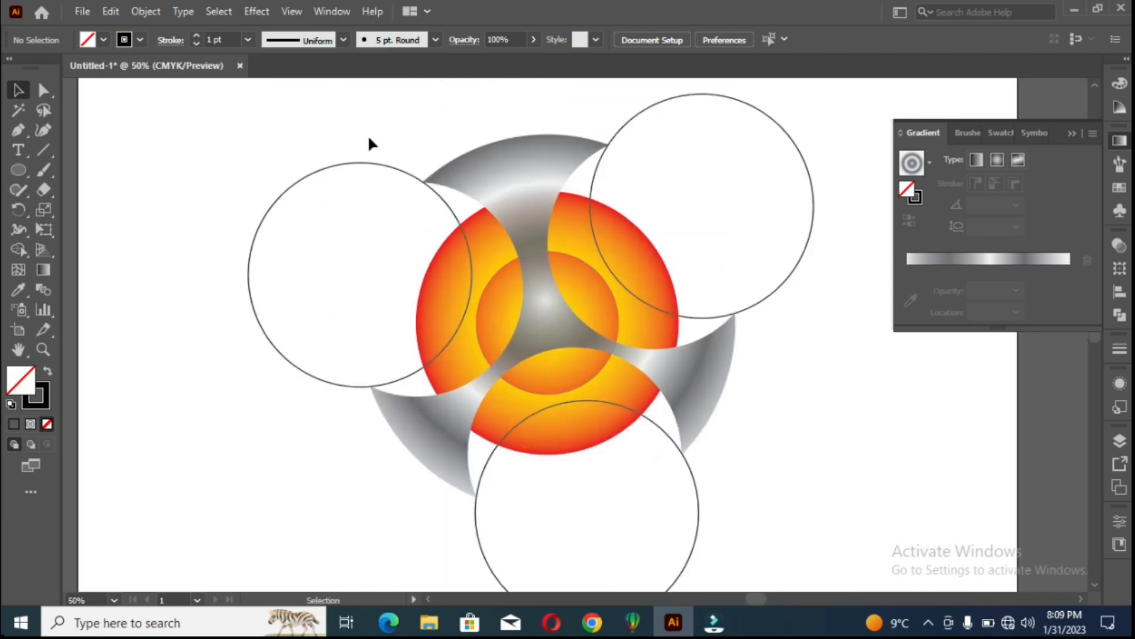
{"action": "left_click_drag", "start_coordinate": [680, 176], "coordinate": [650, 537]}
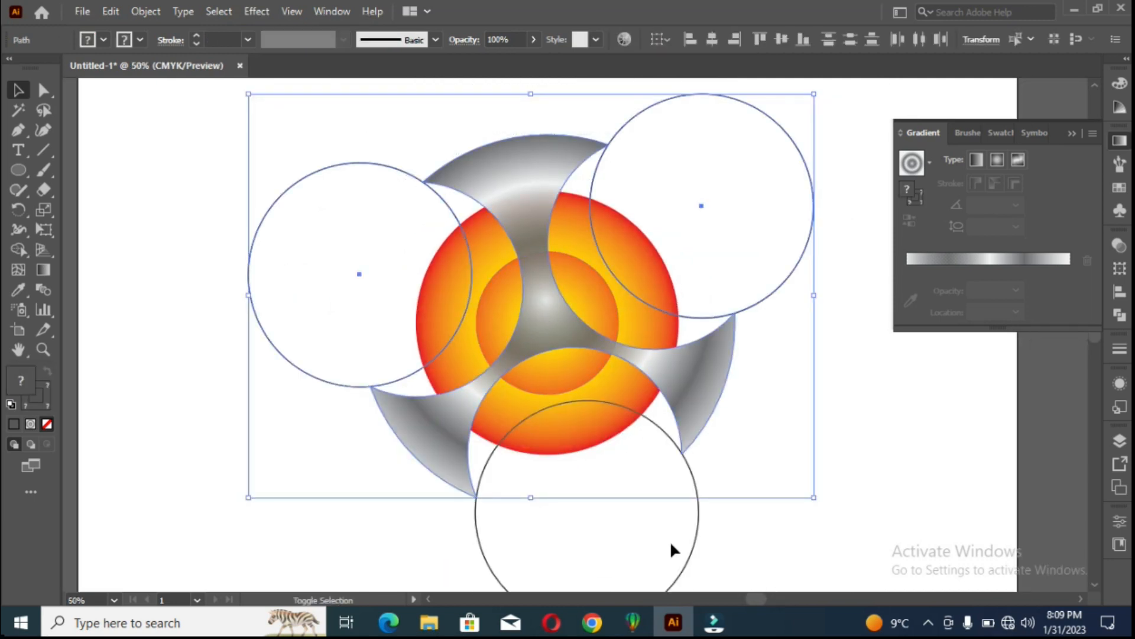
{"action": "left_click", "coordinate": [17, 248]}
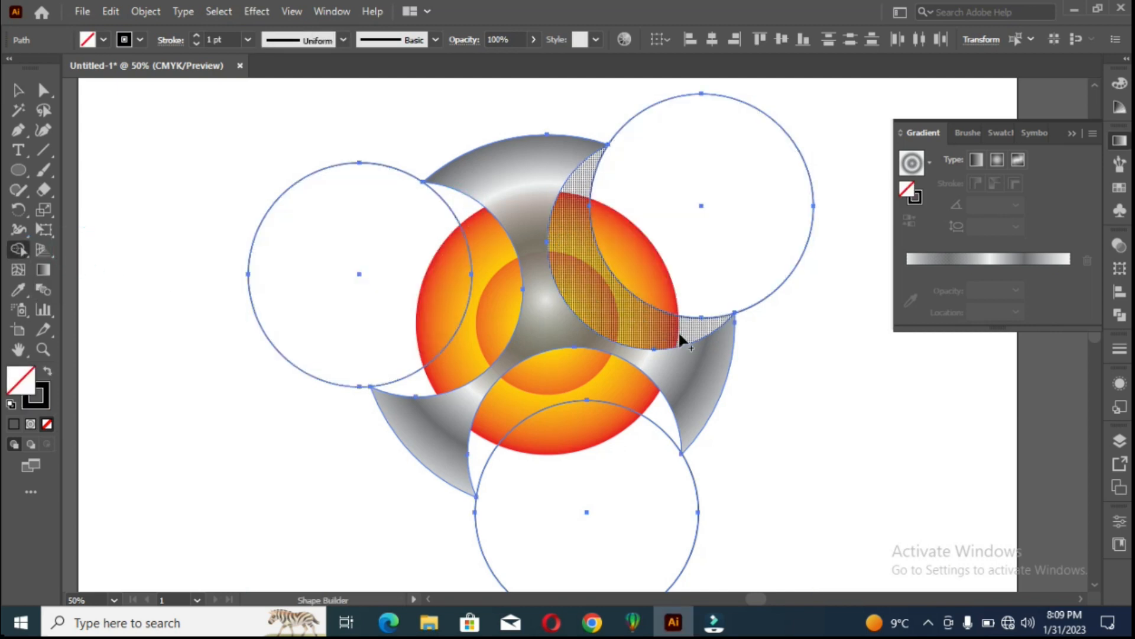
{"action": "left_click", "coordinate": [18, 90]}
{"action": "left_click", "coordinate": [222, 149]}
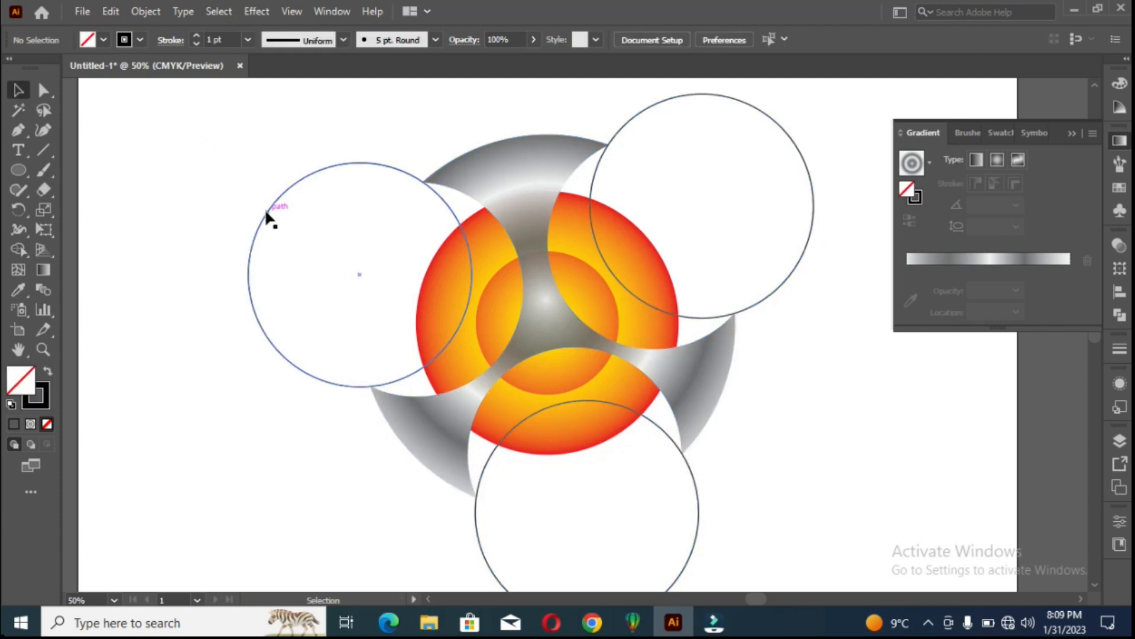
Fine-tune the positions of the left, upper-right and bottom outline circles so their edges meet the blade tips.
{"action": "left_click", "coordinate": [265, 213]}
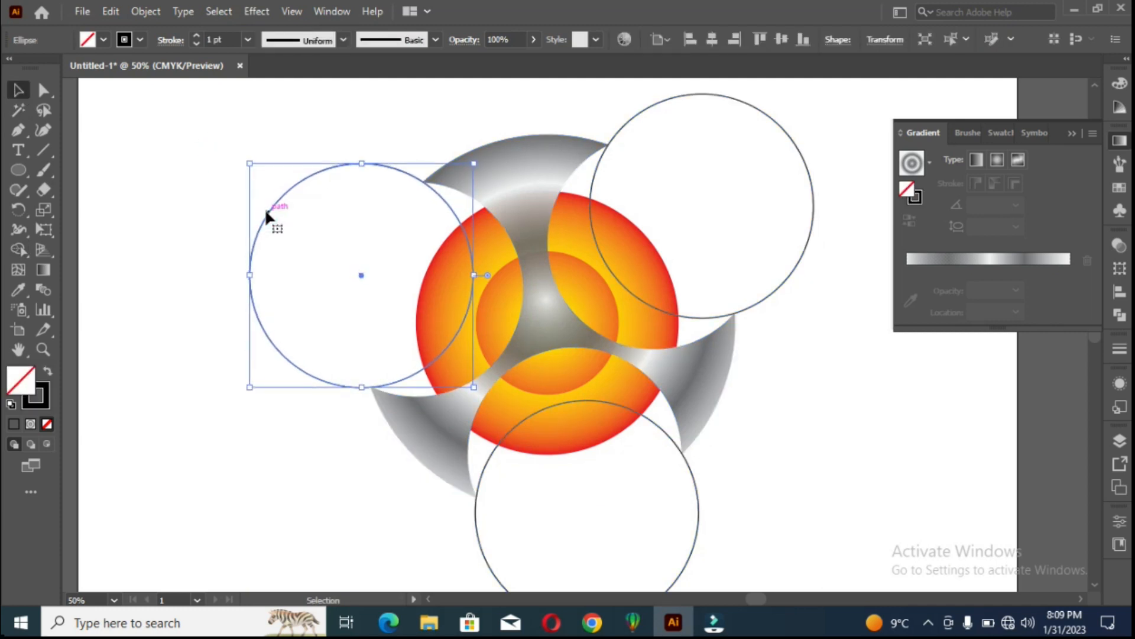
{"action": "left_click", "coordinate": [598, 171]}
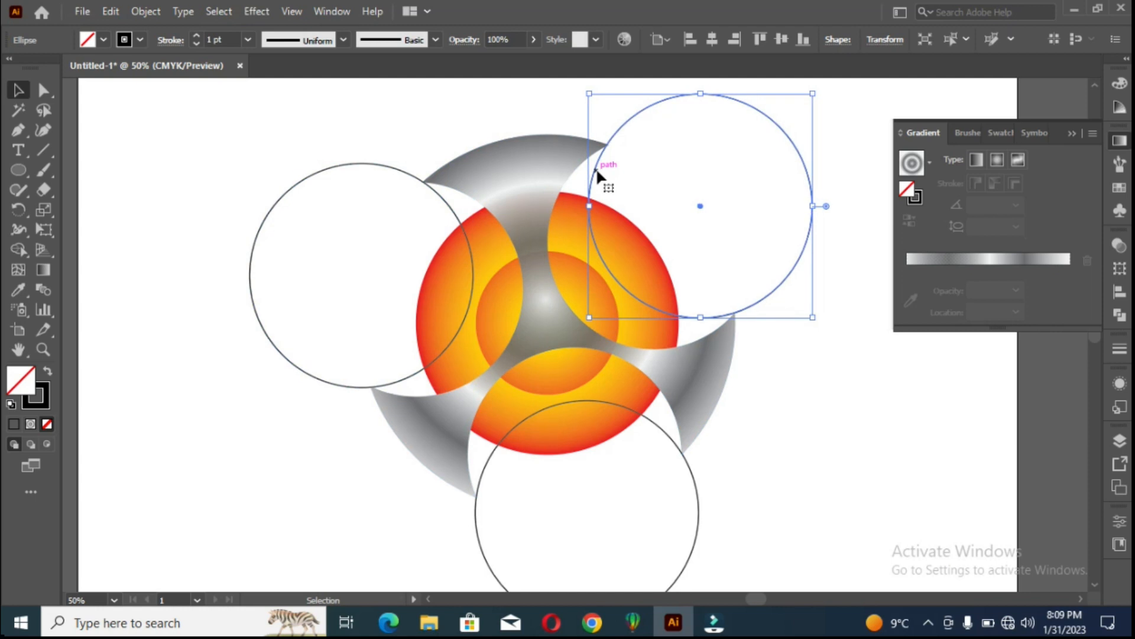
{"action": "left_click", "coordinate": [576, 402]}
{"action": "left_click_drag", "start_coordinate": [575, 402], "coordinate": [577, 400]}
Reselect the blades and the three outline circles, and try the Shape Builder on the left crescent gap.
{"action": "left_click_drag", "start_coordinate": [464, 187], "coordinate": [464, 187]}
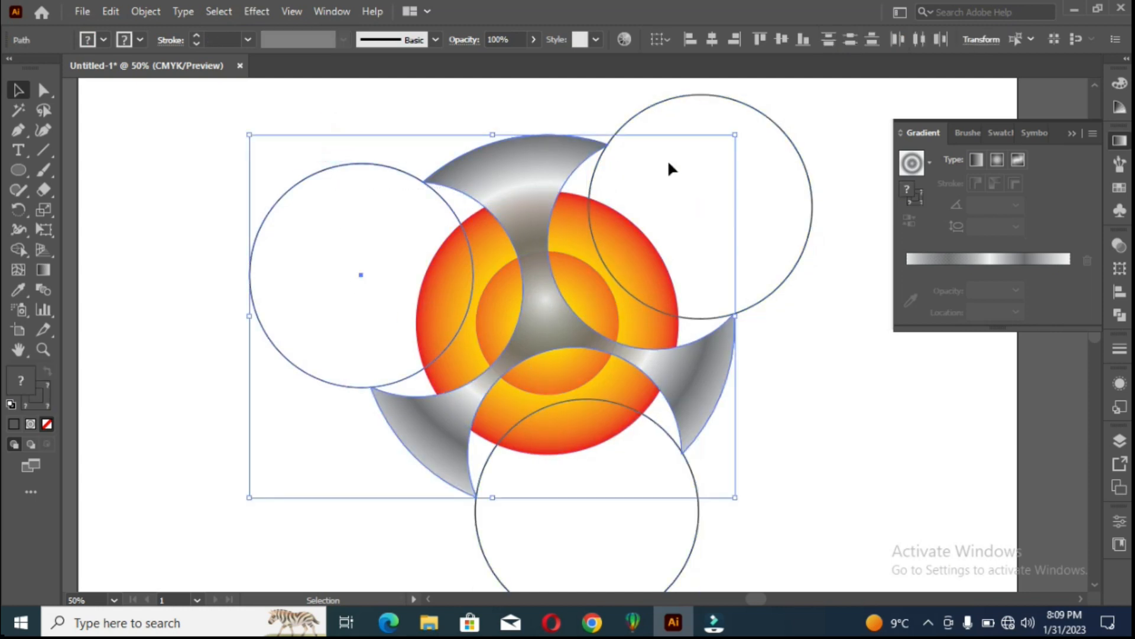
{"action": "left_click", "coordinate": [676, 93], "text": "shift"}
{"action": "left_click", "coordinate": [674, 510], "text": "shift"}
{"action": "right_click", "coordinate": [18, 250]}
{"action": "left_click", "coordinate": [78, 250]}
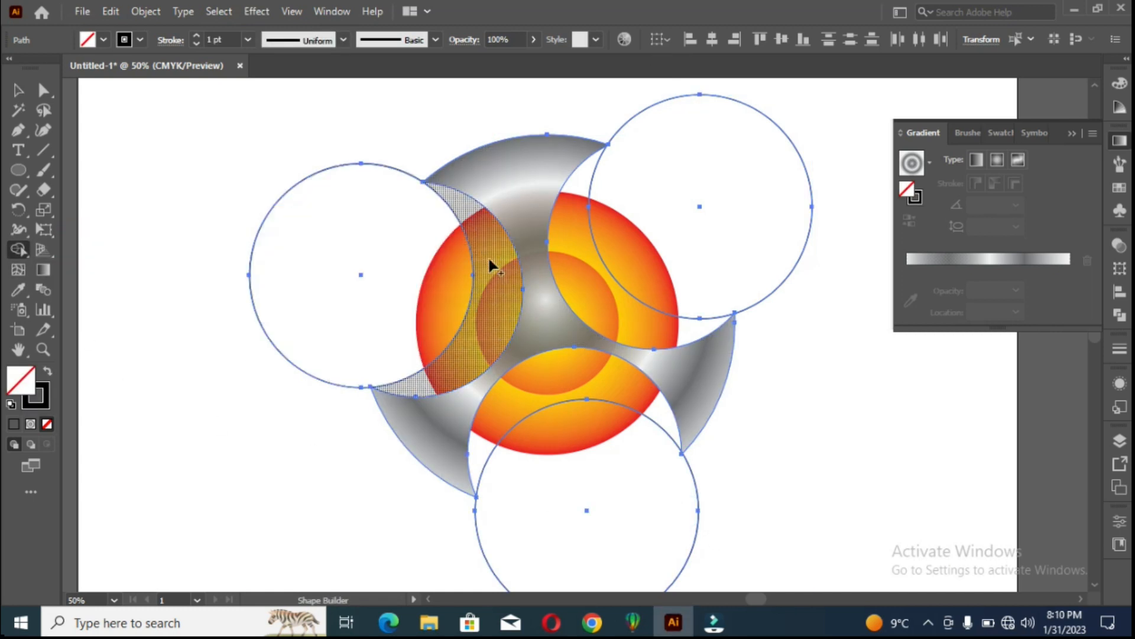
{"action": "left_click", "coordinate": [471, 220]}
{"action": "key", "text": "v"}
Select all the artwork and remove the outer circle parts with the Shape Builder, leaving small corner pieces between the blade tips and the orange disc.
{"action": "key", "text": "ctrl+a"}
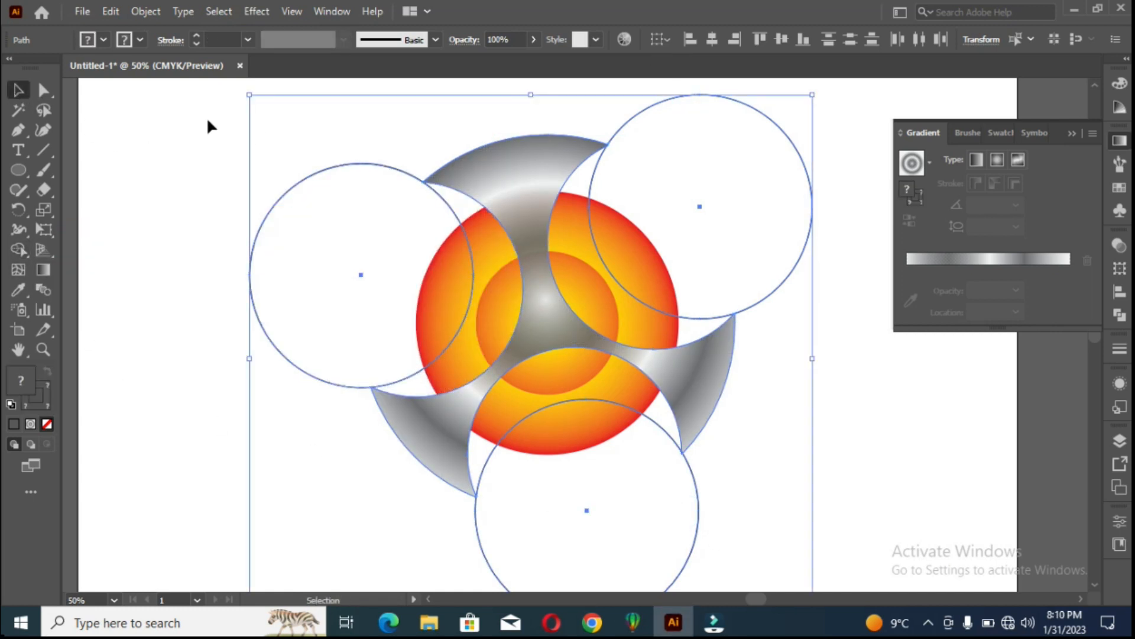
{"action": "left_click", "coordinate": [18, 249]}
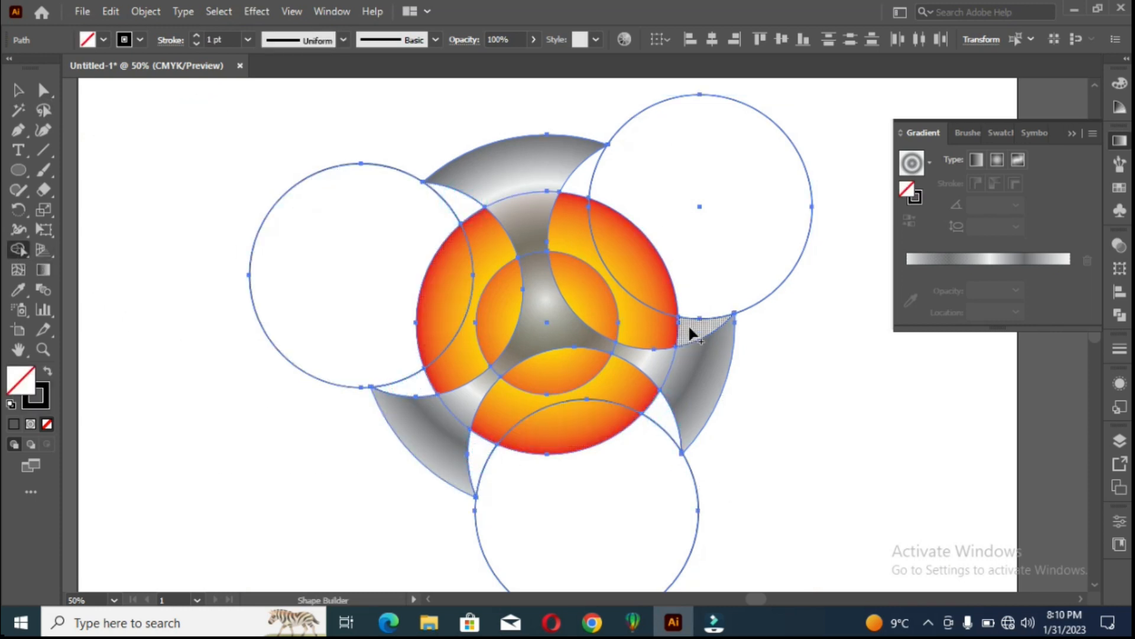
{"action": "left_click_drag", "start_coordinate": [206, 210], "coordinate": [282, 263], "text": "alt"}
{"action": "left_click_drag", "start_coordinate": [784, 274], "coordinate": [788, 279], "text": "alt"}
{"action": "left_click_drag", "start_coordinate": [734, 490], "coordinate": [663, 516], "text": "alt"}
{"action": "left_click", "coordinate": [556, 404], "text": "alt"}
{"action": "left_click", "coordinate": [469, 305], "text": "alt"}
{"action": "left_click", "coordinate": [610, 270], "text": "alt"}
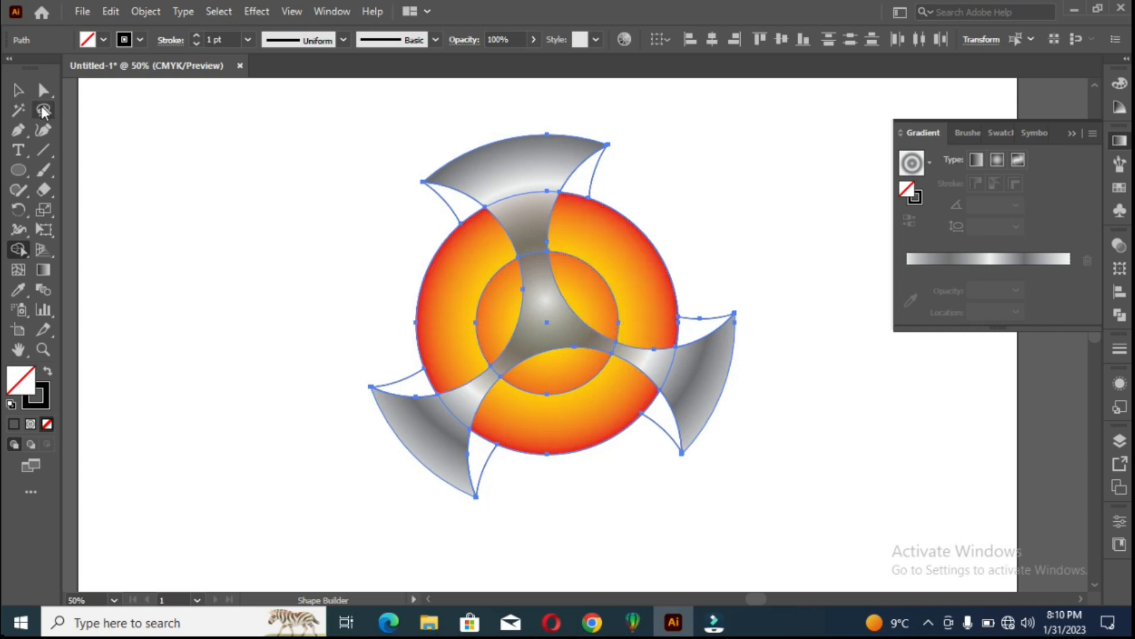
Fill the corner piece beneath the top blade's left tip with the blades' grey gradient and make it linear.
{"action": "left_click", "coordinate": [18, 90]}
{"action": "left_click", "coordinate": [175, 137]}
{"action": "left_click", "coordinate": [456, 216]}
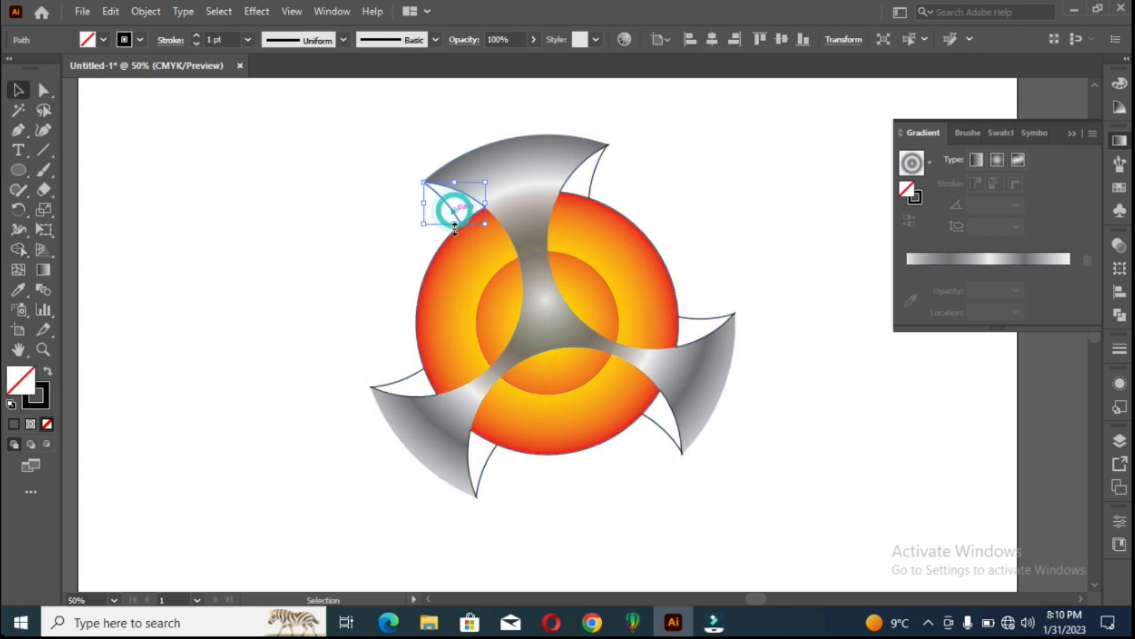
{"action": "key", "text": "i"}
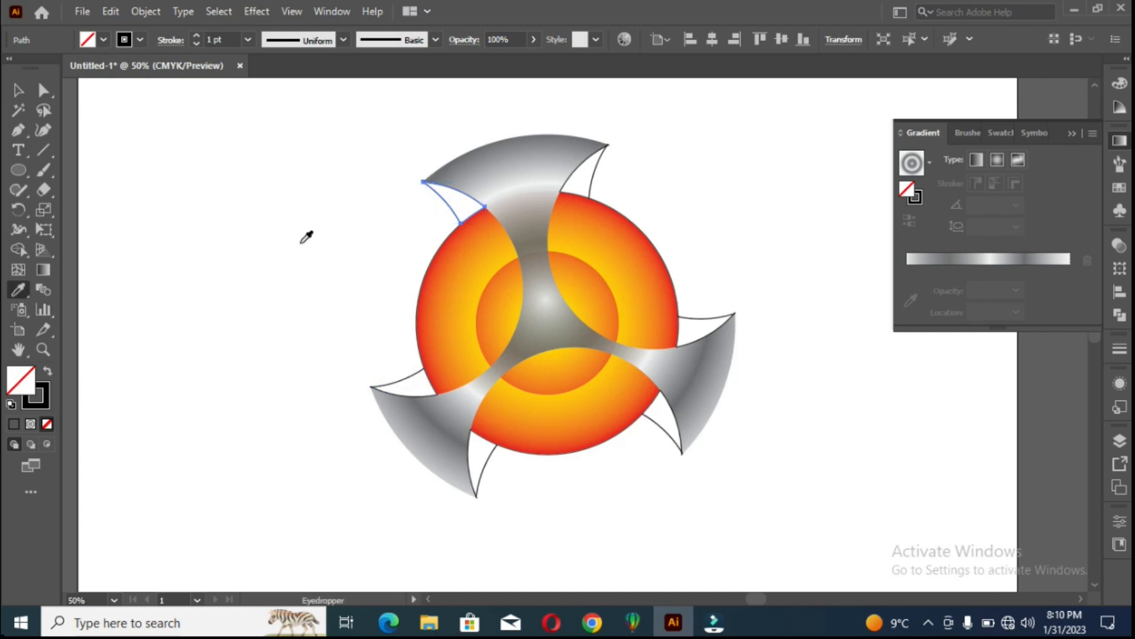
{"action": "left_click", "coordinate": [514, 183]}
{"action": "left_click", "coordinate": [974, 161]}
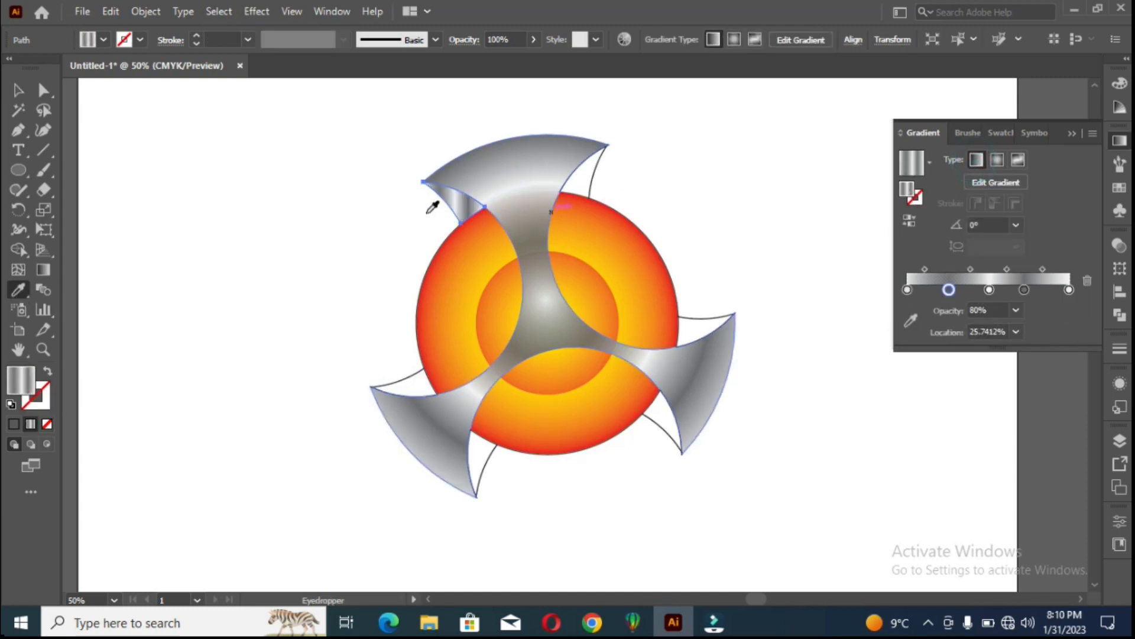
Copy the linear metallic gradient from the finished corner piece to the other five corner pieces with the Eyedropper, and deselect.
{"action": "left_click", "coordinate": [17, 90]}
{"action": "left_click", "coordinate": [408, 379]}
{"action": "left_click", "coordinate": [484, 463], "text": "shift"}
{"action": "left_click", "coordinate": [689, 327], "text": "shift"}
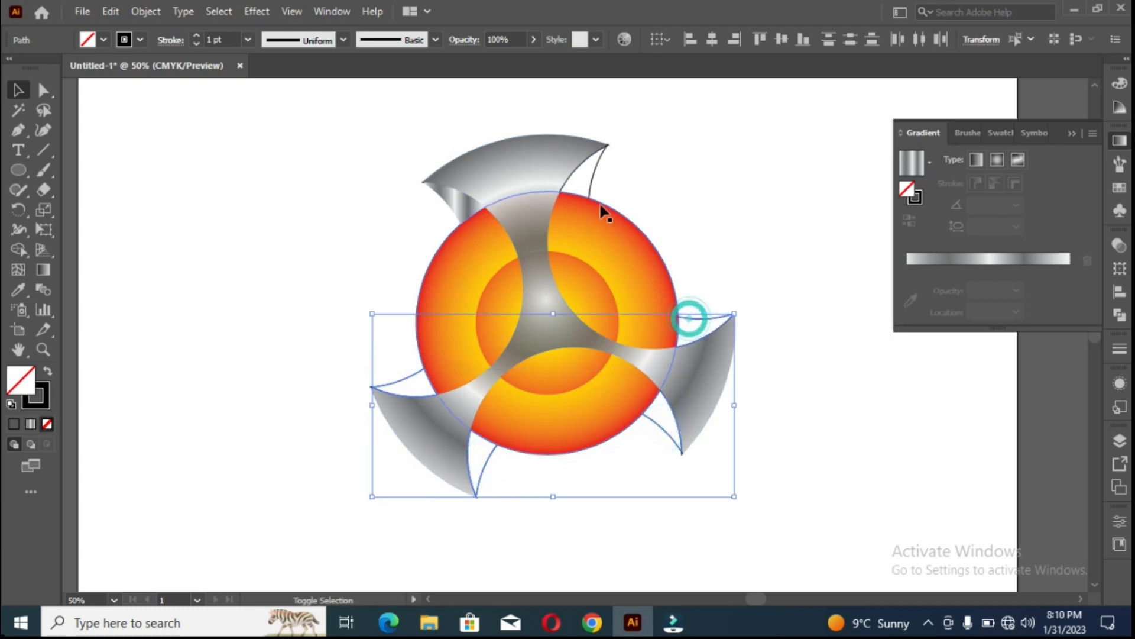
{"action": "left_click", "coordinate": [595, 182], "text": "shift"}
{"action": "left_click", "coordinate": [18, 289]}
{"action": "left_click", "coordinate": [473, 201]}
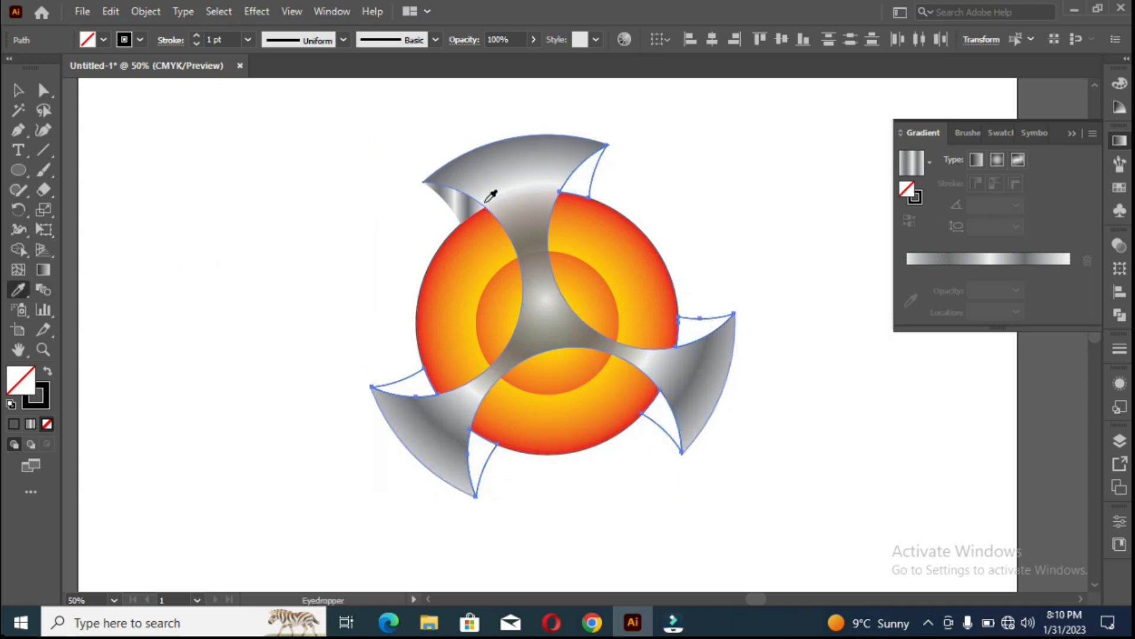
{"action": "left_click", "coordinate": [18, 91]}
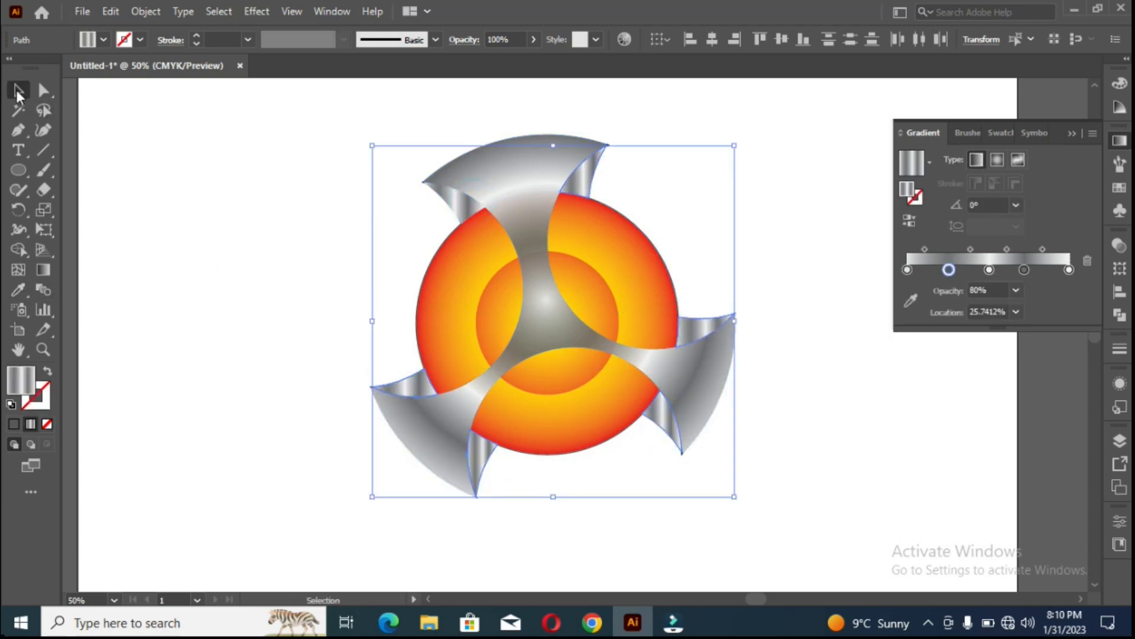
{"action": "left_click", "coordinate": [228, 172]}
Delete the stray black outline slivers left at the tips of the three blades.
{"action": "scroll", "coordinate": [432, 202], "scroll_direction": "up", "scroll_amount": 3}
{"action": "left_click_drag", "start_coordinate": [361, 190], "coordinate": [352, 198]}
{"action": "scroll", "coordinate": [352, 197], "scroll_direction": "up", "scroll_amount": 1}
{"action": "key", "text": "Delete"}
{"action": "left_click_drag", "start_coordinate": [629, 168], "coordinate": [451, 344]}
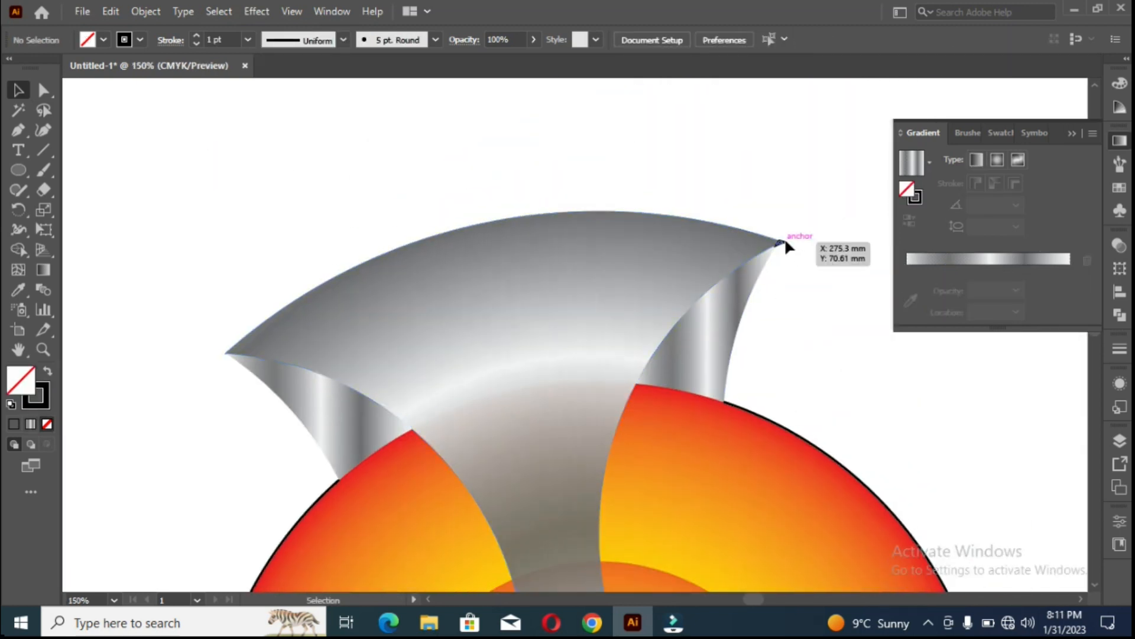
{"action": "left_click_drag", "start_coordinate": [806, 445], "coordinate": [735, 382]}
{"action": "left_click", "coordinate": [904, 438]}
{"action": "left_click_drag", "start_coordinate": [659, 540], "coordinate": [675, 385]}
{"action": "key", "text": "Delete"}
{"action": "left_click_drag", "start_coordinate": [312, 504], "coordinate": [560, 351]}
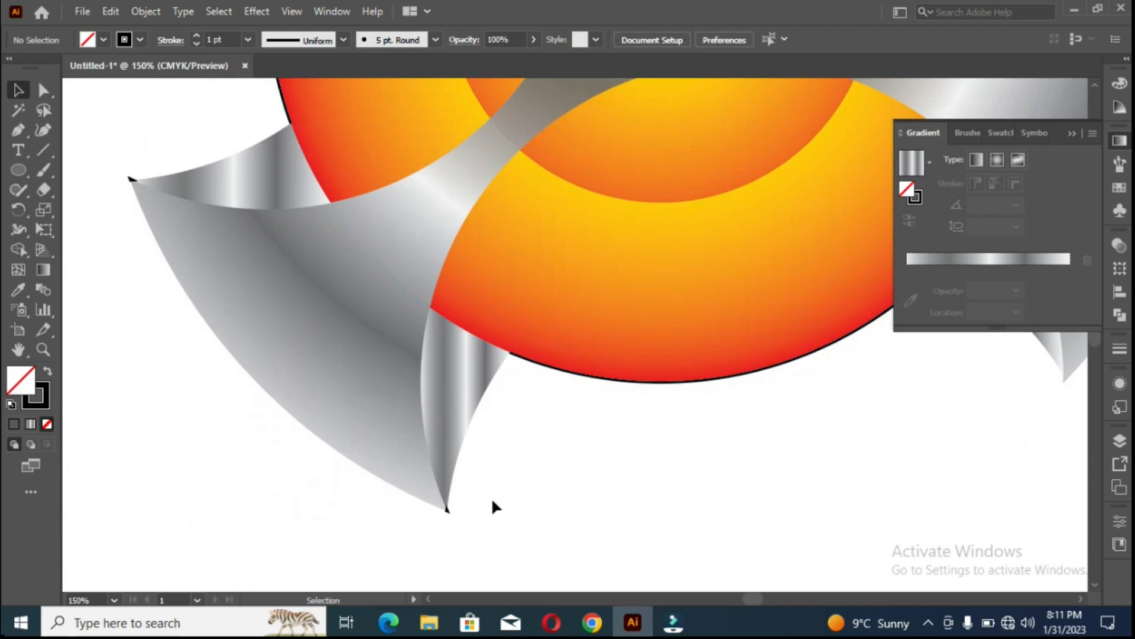
{"action": "left_click_drag", "start_coordinate": [287, 308], "coordinate": [398, 456]}
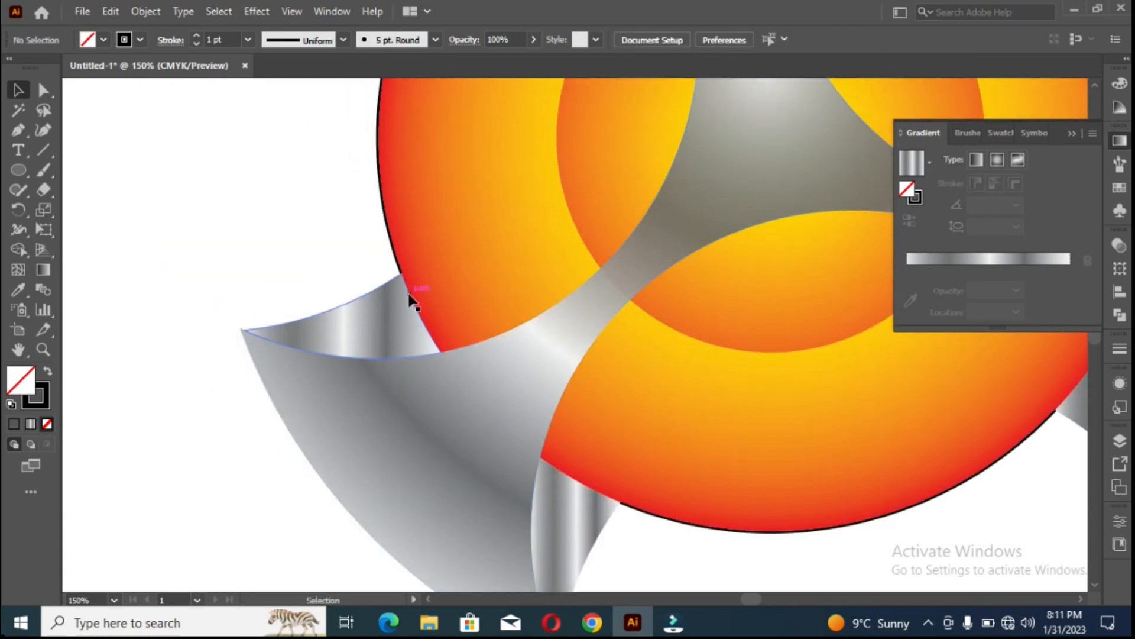
{"action": "scroll", "coordinate": [411, 301], "scroll_direction": "down", "scroll_amount": 3}
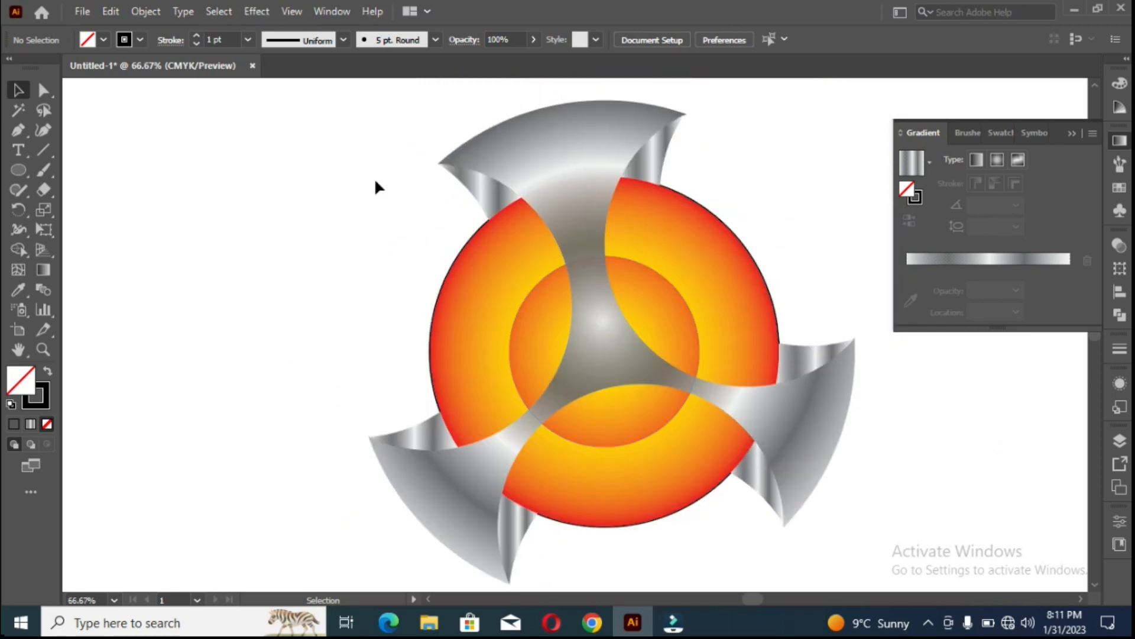
Select the whole emblem, set its stroke to none, and deselect.
{"action": "left_click_drag", "start_coordinate": [360, 143], "coordinate": [828, 534]}
{"action": "left_click", "coordinate": [124, 39]}
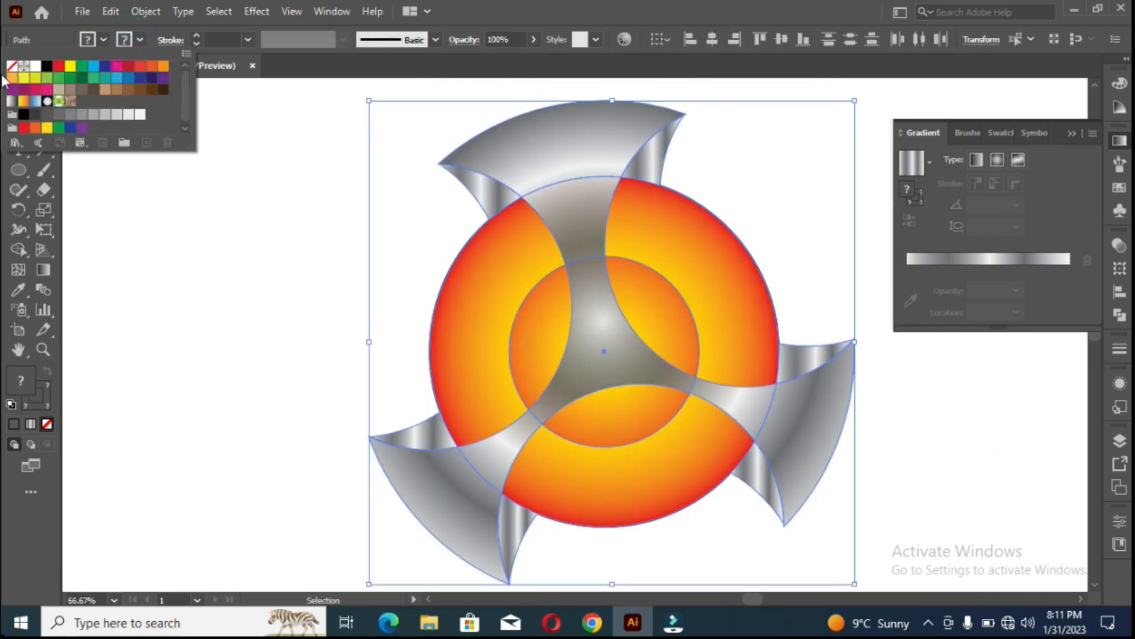
{"action": "left_click", "coordinate": [7, 57]}
{"action": "left_click", "coordinate": [193, 269]}
{"action": "scroll", "coordinate": [507, 367], "scroll_direction": "down", "scroll_amount": 1}
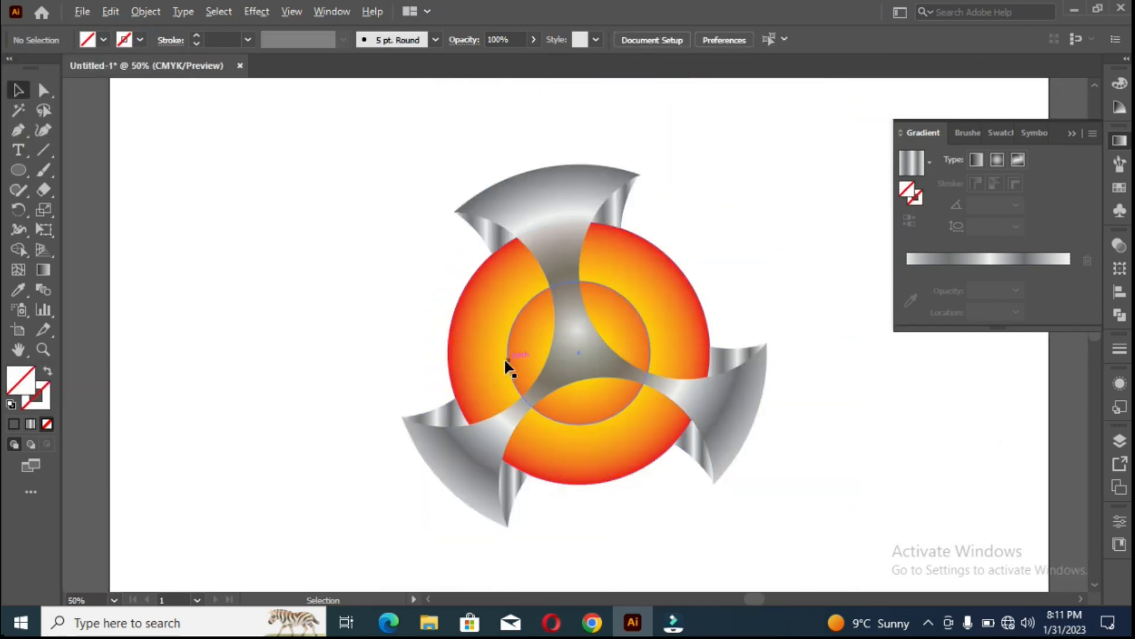
Draw a circle slightly smaller than the orange disc over its upper-right area and give it a black outline.
{"action": "left_click_drag", "start_coordinate": [19, 170], "coordinate": [109, 208]}
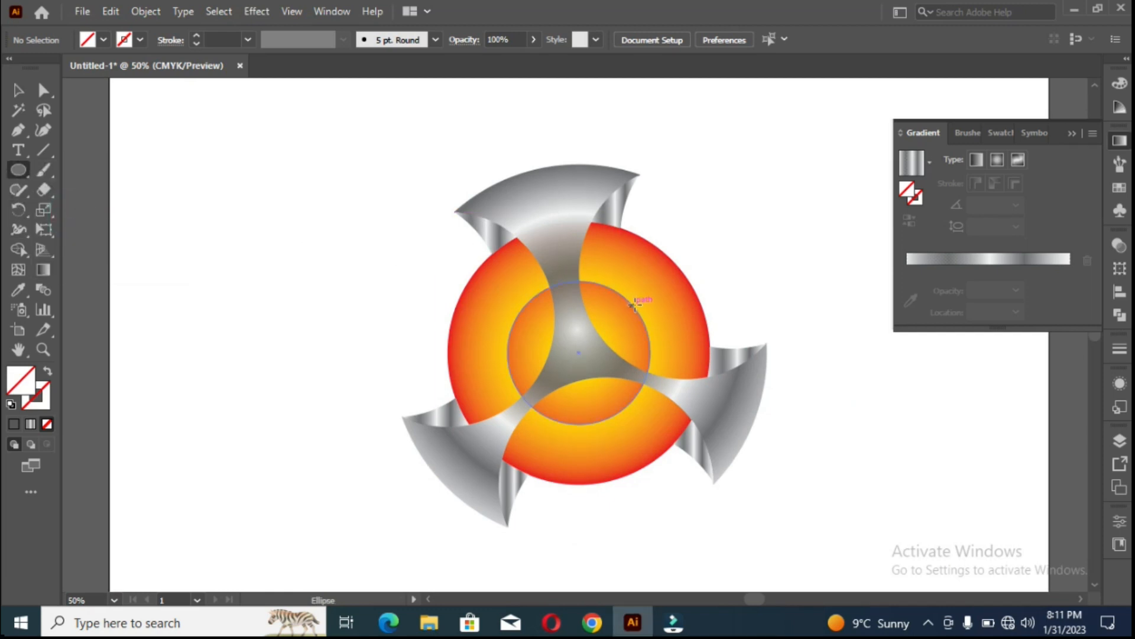
{"action": "mouse_move", "coordinate": [655, 303]}
{"action": "left_mouse_down"}
{"action": "mouse_move", "coordinate": [742, 197]}
{"action": "mouse_move", "coordinate": [776, 180]}
{"action": "left_mouse_up"}
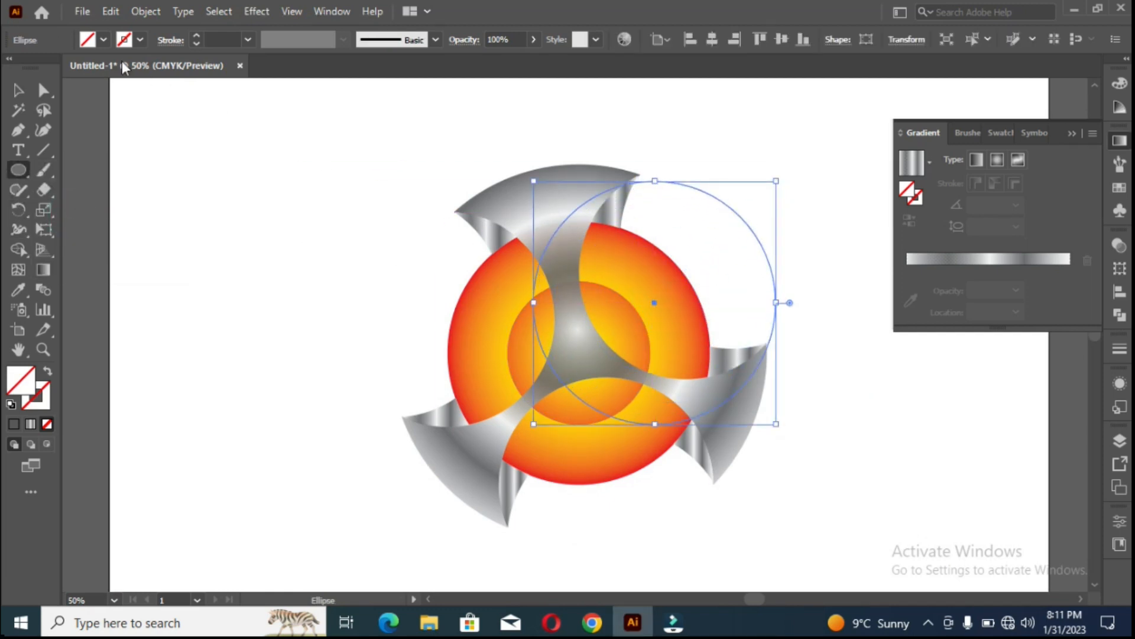
{"action": "left_click", "coordinate": [122, 39]}
{"action": "left_click", "coordinate": [47, 66]}
Place copies of the outline circle in the three gaps and nudge them just inside the blades' curved edges.
{"action": "mouse_move", "coordinate": [654, 302]}
{"action": "left_mouse_down"}
{"action": "mouse_move", "coordinate": [708, 254]}
{"action": "mouse_move", "coordinate": [518, 275]}
{"action": "mouse_move", "coordinate": [421, 311]}
{"action": "mouse_move", "coordinate": [613, 515]}
{"action": "left_mouse_up"}
{"action": "key", "text": "Left"}
{"action": "key", "text": "Left"}
{"action": "key", "text": "Up"}
{"action": "key", "text": "Up"}
{"action": "key", "text": "Up"}
{"action": "key", "text": "Up"}
{"action": "key", "text": "Up"}
{"action": "key", "text": "Left"}
{"action": "key", "text": "Left"}
{"action": "key", "text": "Left"}
{"action": "key", "text": "Up"}
{"action": "key", "text": "Up"}
{"action": "key", "text": "Up"}
Select the blades and the three outline circles, and form a thin crescent along the blade edge with the Shape Builder.
{"action": "key", "text": "v"}
{"action": "left_click_drag", "start_coordinate": [393, 142], "coordinate": [692, 210]}
{"action": "left_click", "coordinate": [721, 556], "text": "shift"}
{"action": "left_click", "coordinate": [18, 250]}
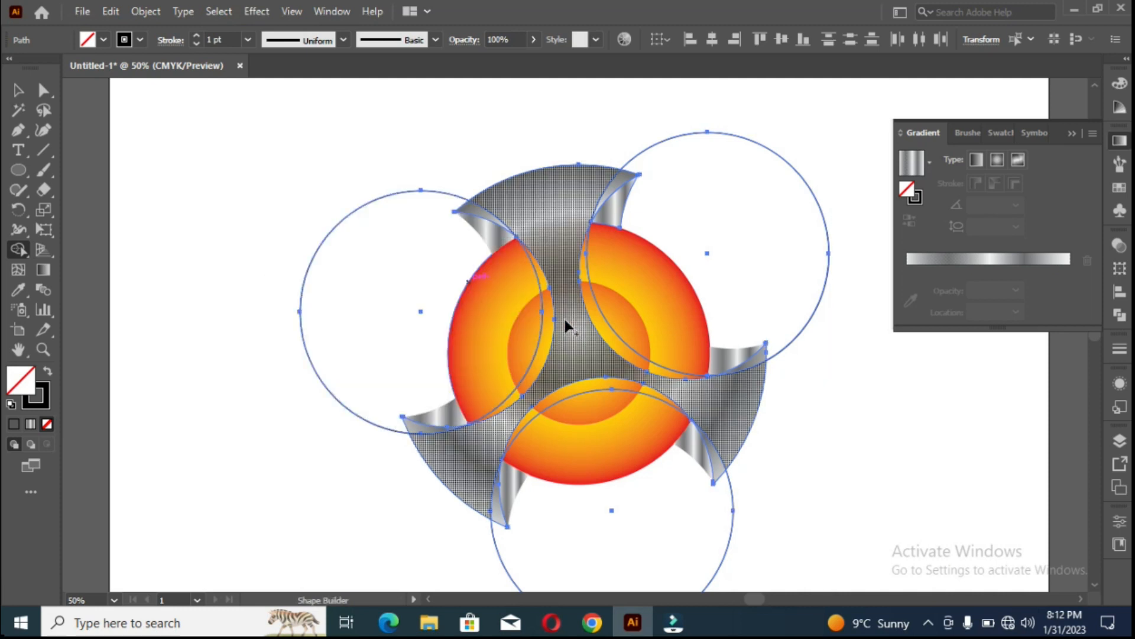
{"action": "left_click", "coordinate": [544, 321]}
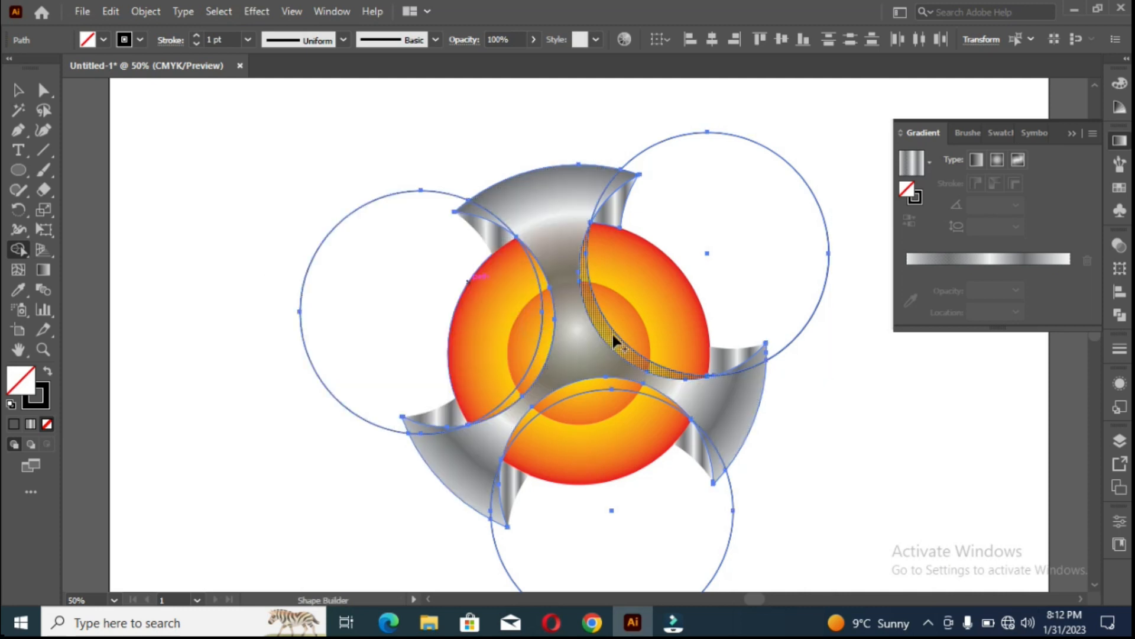
Remove the outer parts of the three circles with the Shape Builder, keeping thin crescents along the blade edges, and deselect.
{"action": "left_click_drag", "start_coordinate": [281, 253], "coordinate": [304, 274]}
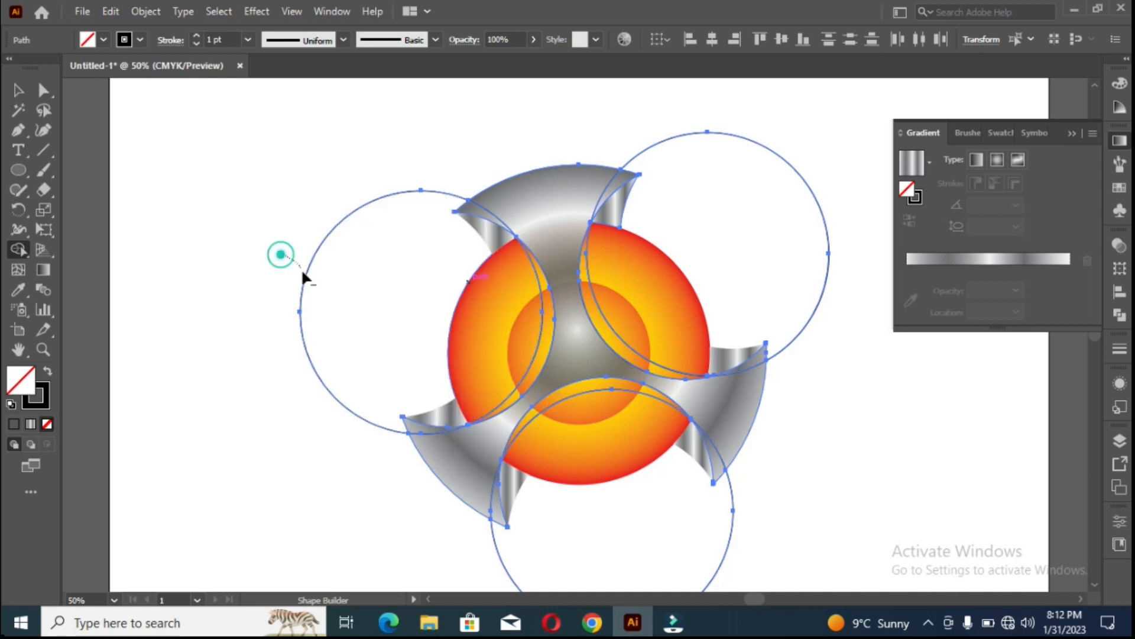
{"action": "left_click", "coordinate": [819, 230], "text": "alt"}
{"action": "left_click", "coordinate": [732, 514], "text": "alt"}
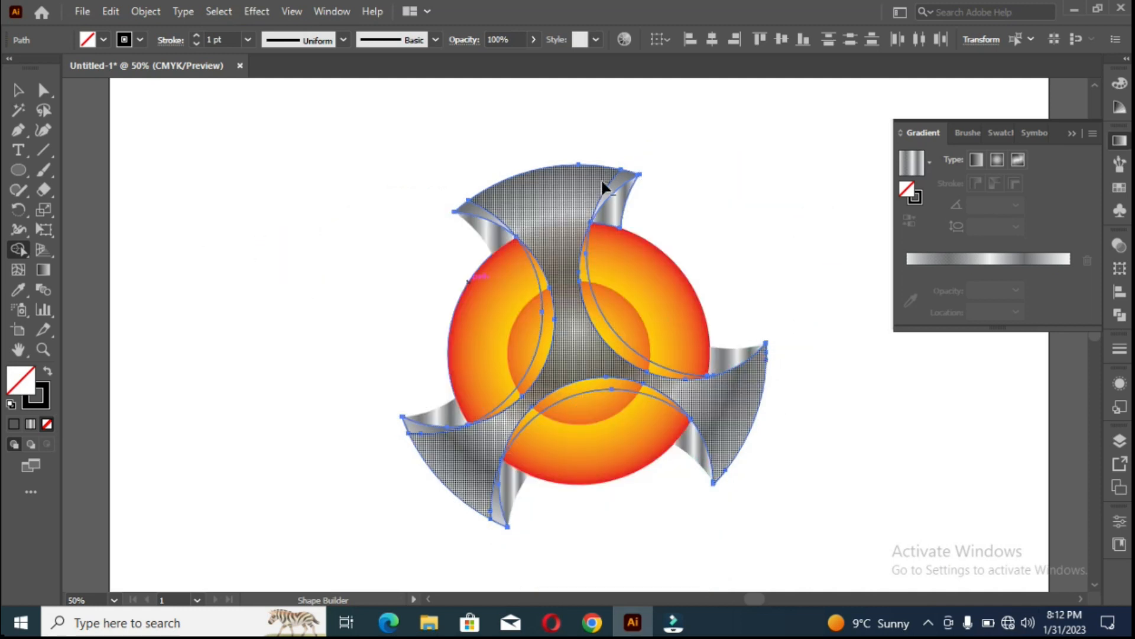
{"action": "left_click", "coordinate": [428, 433], "text": "alt"}
{"action": "left_click", "coordinate": [490, 496], "text": "alt"}
{"action": "left_click", "coordinate": [18, 92]}
{"action": "left_click", "coordinate": [172, 121]}
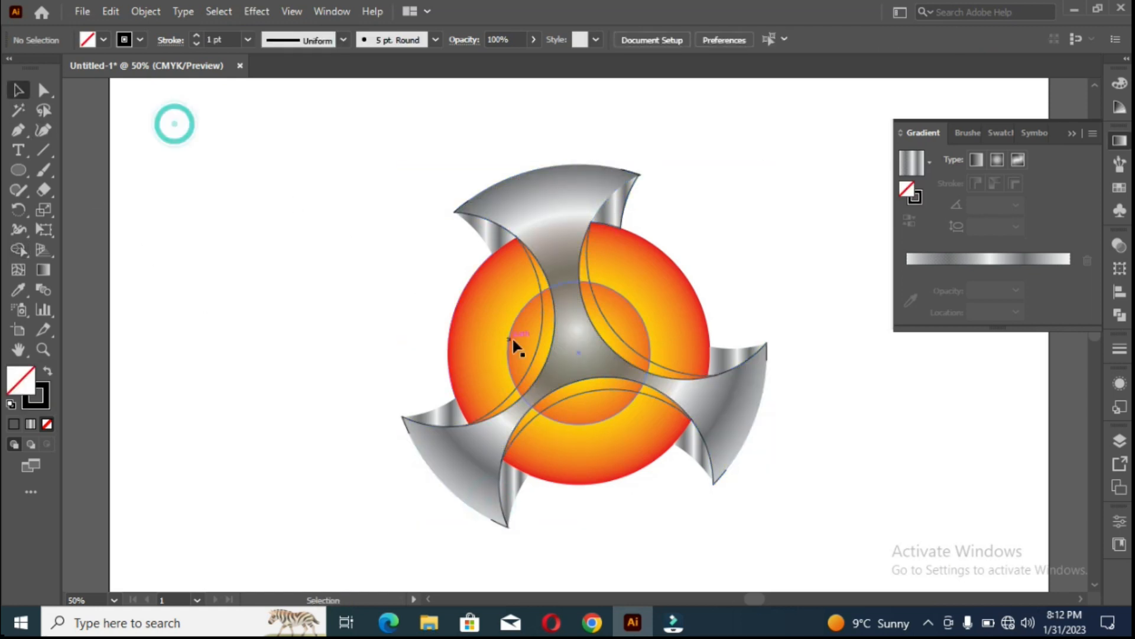
Select the three thin crescents and give them the corner pieces' linear metallic gradient with the Eyedropper.
{"action": "left_click", "coordinate": [549, 315]}
{"action": "left_click", "coordinate": [373, 260]}
{"action": "left_click", "coordinate": [597, 305]}
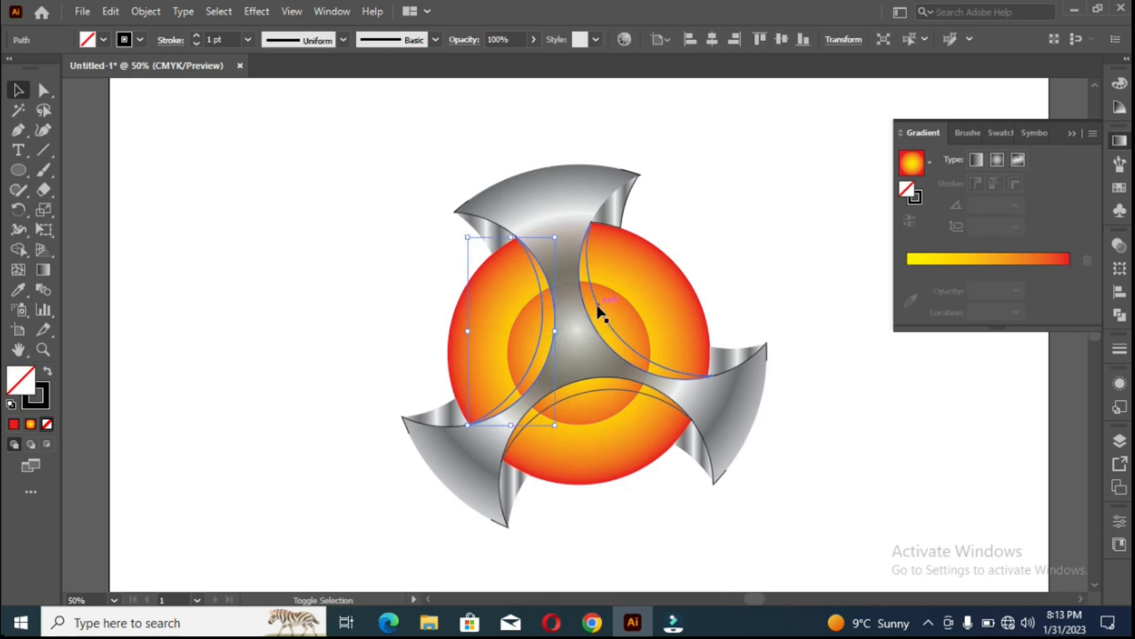
{"action": "left_click", "coordinate": [19, 289]}
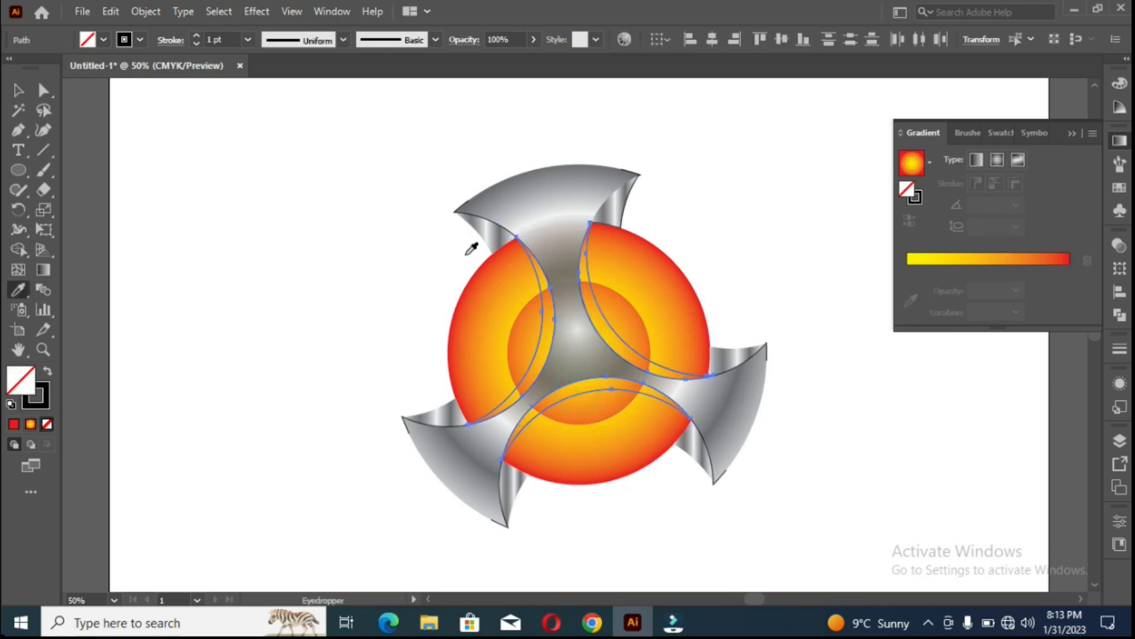
{"action": "left_click", "coordinate": [490, 236]}
Select the whole emblem, remove the black outlines from its shapes, and deselect.
{"action": "left_click", "coordinate": [18, 90]}
{"action": "left_click_drag", "start_coordinate": [294, 165], "coordinate": [811, 524]}
{"action": "left_click", "coordinate": [130, 38]}
{"action": "left_click", "coordinate": [255, 223]}
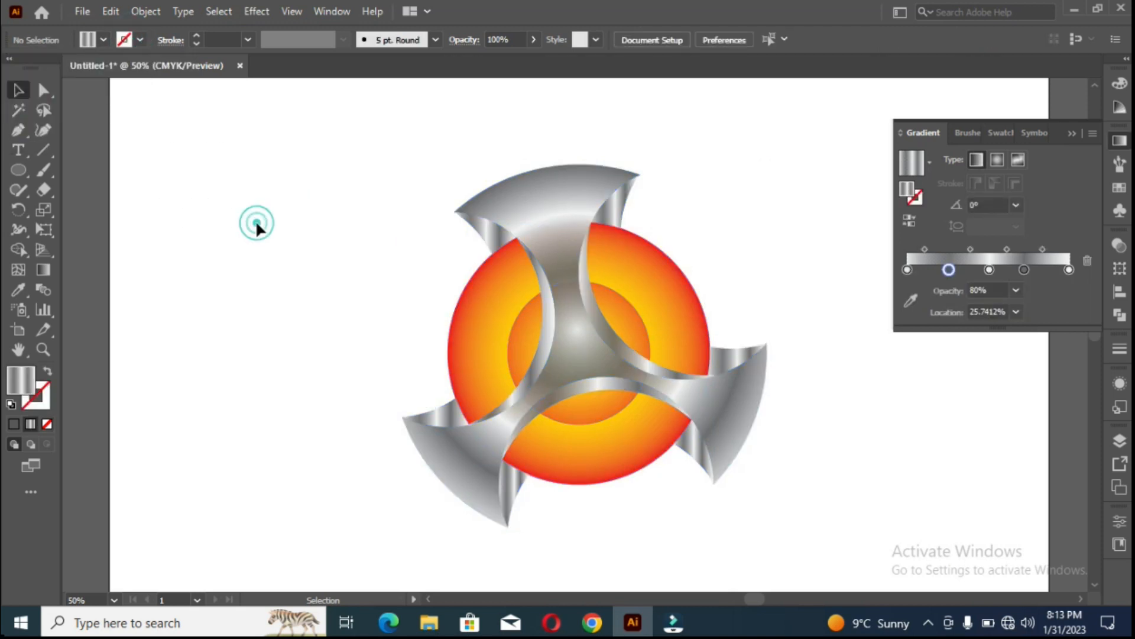
Redirect the left crescent's gradient from its upper end to its lower end, at about -107.2°.
{"action": "left_click", "coordinate": [541, 343]}
{"action": "left_click", "coordinate": [44, 269]}
{"action": "left_click_drag", "start_coordinate": [550, 235], "coordinate": [485, 451]}
{"action": "key", "text": "v"}
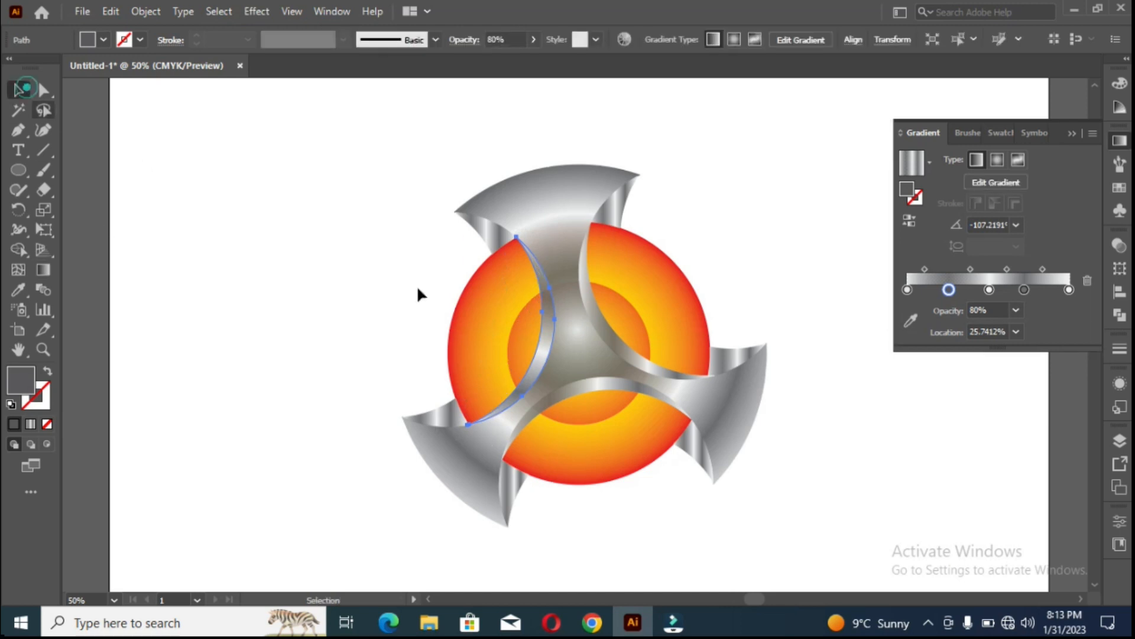
Redirect the right crescent's gradient diagonally from its upper end to its lower-right end.
{"action": "left_click", "coordinate": [574, 338]}
{"action": "left_click", "coordinate": [43, 269]}
{"action": "left_click_drag", "start_coordinate": [559, 236], "coordinate": [713, 412]}
{"action": "left_click", "coordinate": [19, 91]}
Redirect the bottom crescent's gradient from its left end to its right end, at about 8.85°, and deselect.
{"action": "left_click", "coordinate": [555, 393]}
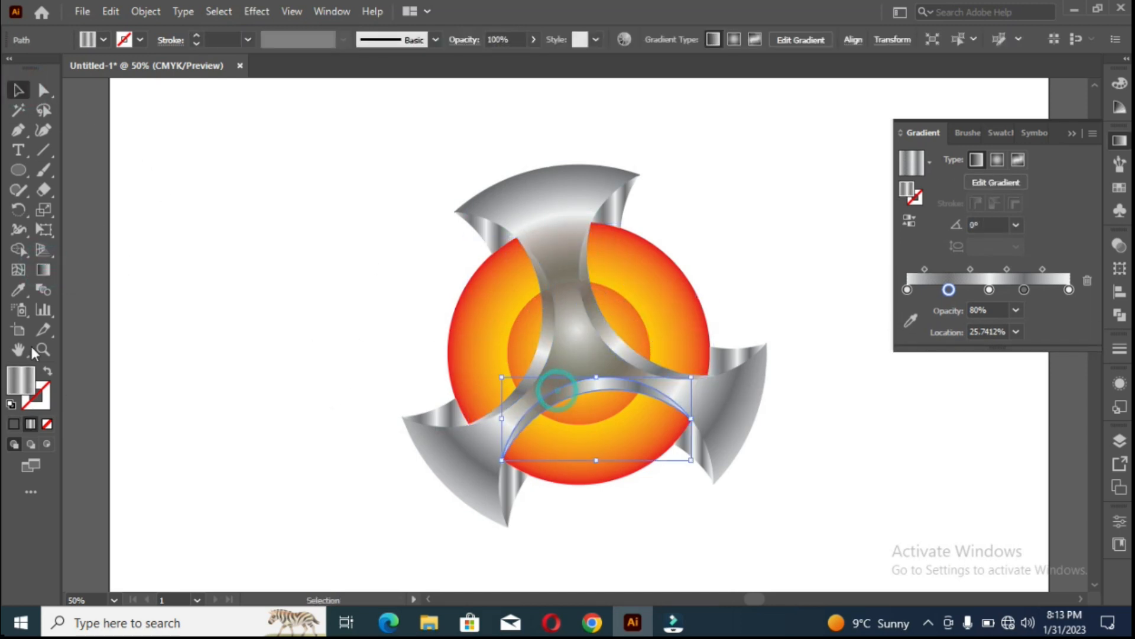
{"action": "left_click", "coordinate": [44, 269]}
{"action": "mouse_move", "coordinate": [498, 458]}
{"action": "left_mouse_down"}
{"action": "mouse_move", "coordinate": [752, 422]}
{"action": "mouse_move", "coordinate": [701, 426]}
{"action": "left_mouse_up"}
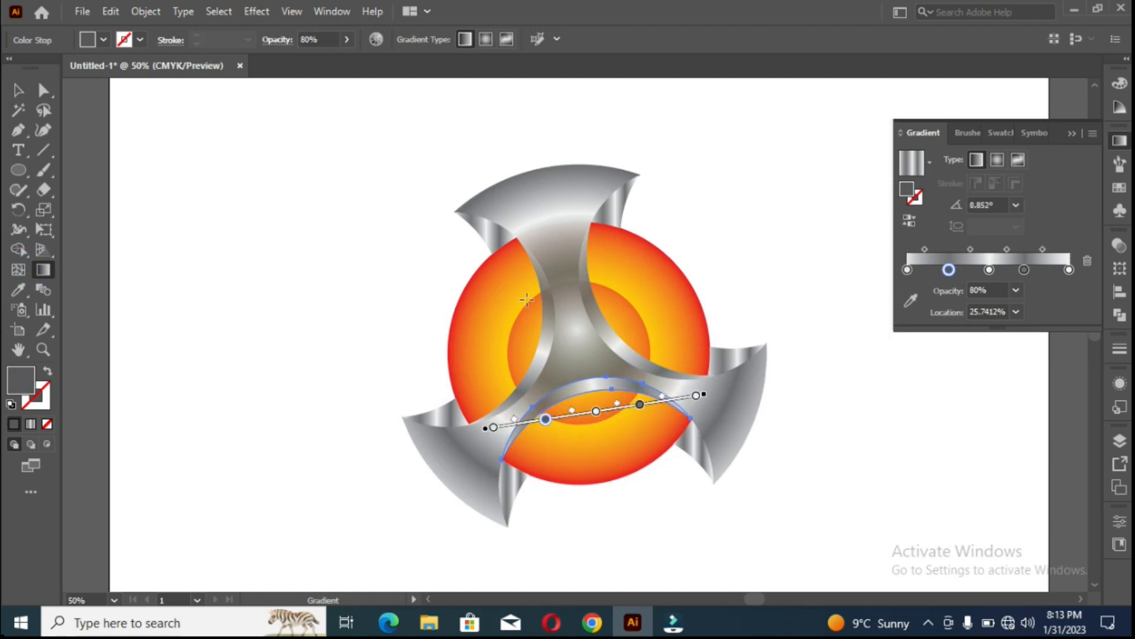
{"action": "left_click", "coordinate": [18, 90]}
{"action": "left_click", "coordinate": [289, 180]}
Rotate the whole emblem so one blade points down, and move it slightly upward on the artboard.
{"action": "left_click_drag", "start_coordinate": [358, 160], "coordinate": [486, 526]}
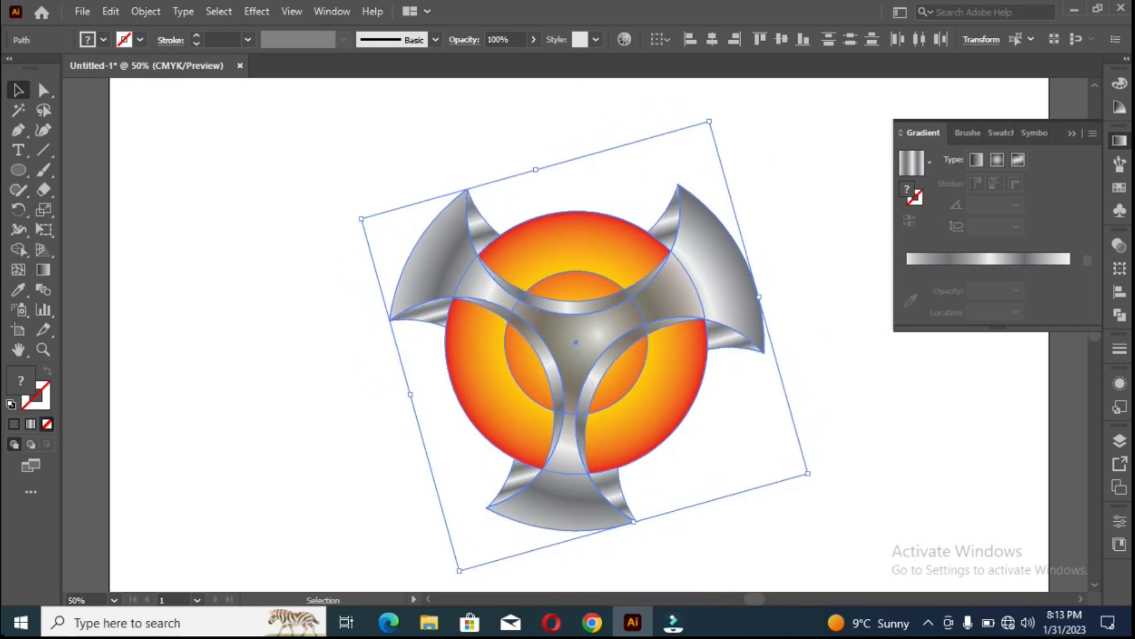
{"action": "left_click", "coordinate": [290, 154]}
{"action": "left_click", "coordinate": [444, 229]}
{"action": "left_click_drag", "start_coordinate": [590, 343], "coordinate": [590, 295]}
Choose the white-to-black preset gradient with nothing selected and make it radial.
{"action": "left_click", "coordinate": [931, 160]}
{"action": "left_click", "coordinate": [838, 127]}
{"action": "left_click", "coordinate": [805, 145]}
{"action": "left_click", "coordinate": [931, 165]}
{"action": "left_click", "coordinate": [836, 191]}
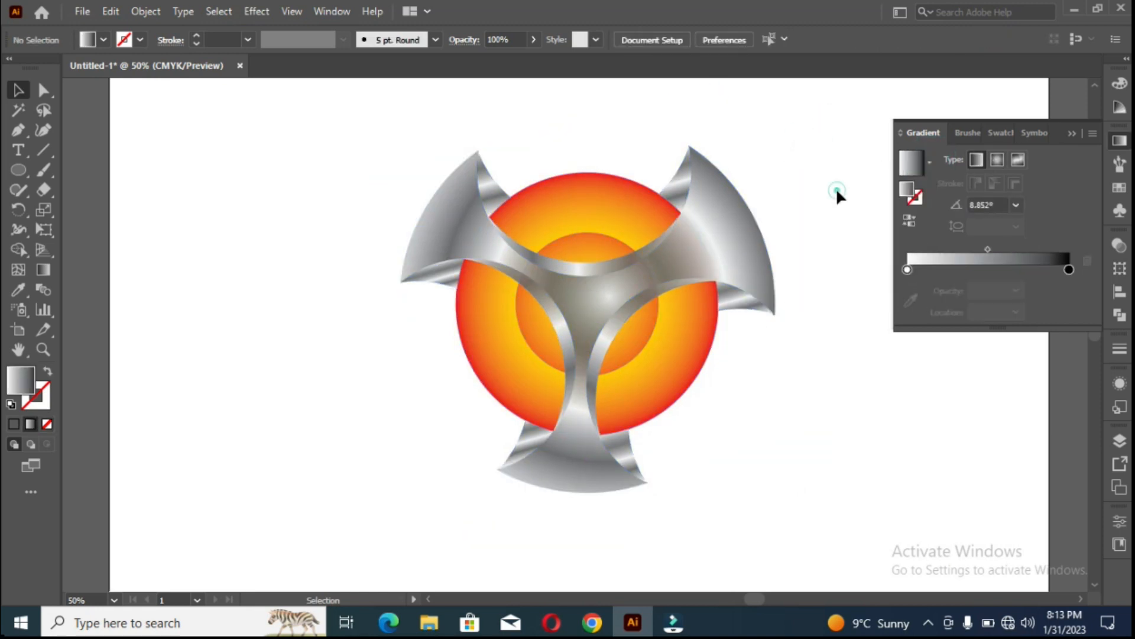
{"action": "left_click", "coordinate": [997, 159]}
Draw a circle overlapping the emblem's left side with the radial gradient, and reverse it to run from black centre to white edge.
{"action": "left_click", "coordinate": [19, 170]}
{"action": "left_click_drag", "start_coordinate": [224, 221], "coordinate": [437, 436]}
{"action": "left_click", "coordinate": [909, 221]}
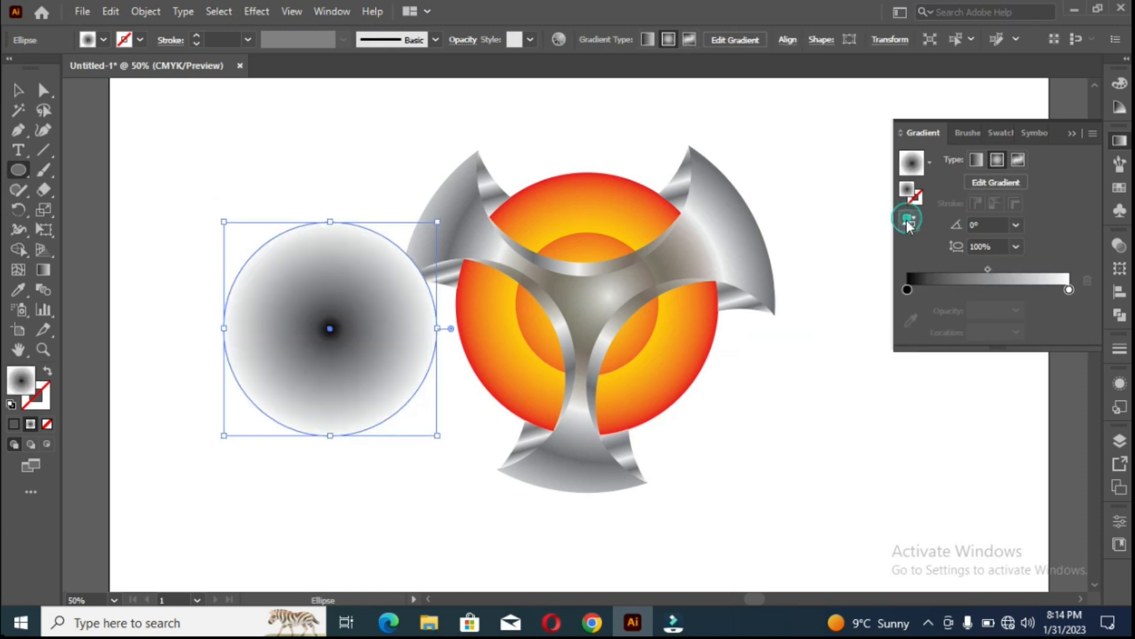
Flatten the gradient circle into a thin horizontal ellipse and set its white gradient stop to 0% opacity.
{"action": "left_click_drag", "start_coordinate": [323, 223], "coordinate": [328, 413]}
{"action": "left_click", "coordinate": [1069, 290]}
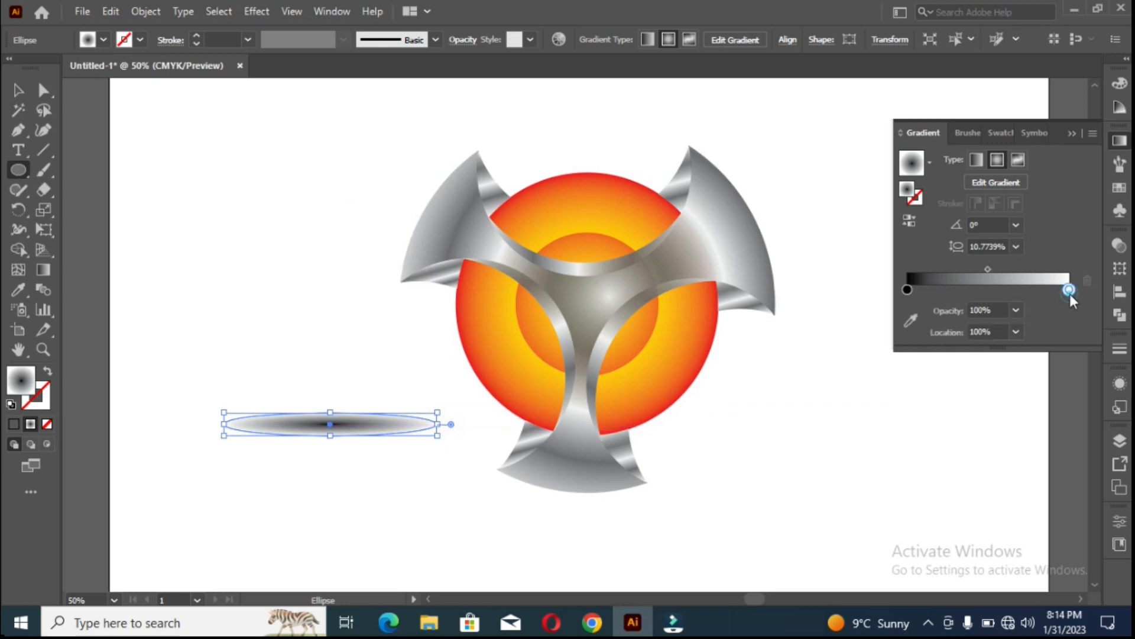
{"action": "left_click", "coordinate": [1017, 311]}
{"action": "left_click", "coordinate": [1033, 330]}
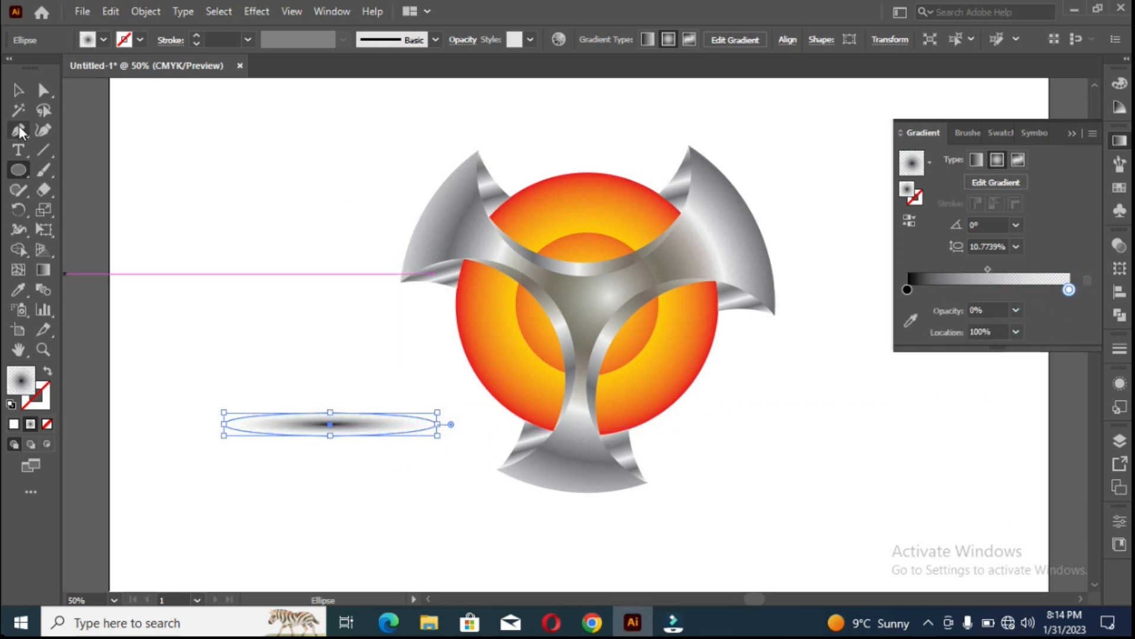
Place the shadow ellipse just beneath the bottom blade, and rotate the emblem slightly counterclockwise above it.
{"action": "key", "text": "v"}
{"action": "left_click_drag", "start_coordinate": [326, 425], "coordinate": [577, 512]}
{"action": "left_click_drag", "start_coordinate": [349, 181], "coordinate": [828, 438]}
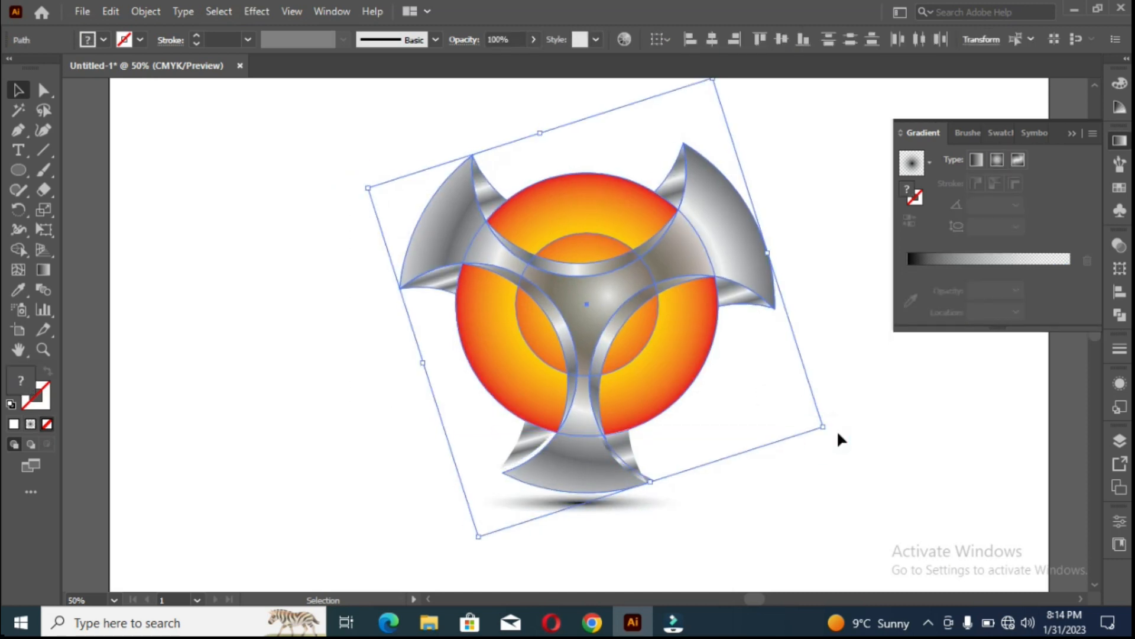
{"action": "left_click_drag", "start_coordinate": [303, 191], "coordinate": [782, 472]}
{"action": "left_click_drag", "start_coordinate": [826, 439], "coordinate": [835, 428]}
{"action": "left_click", "coordinate": [155, 382]}
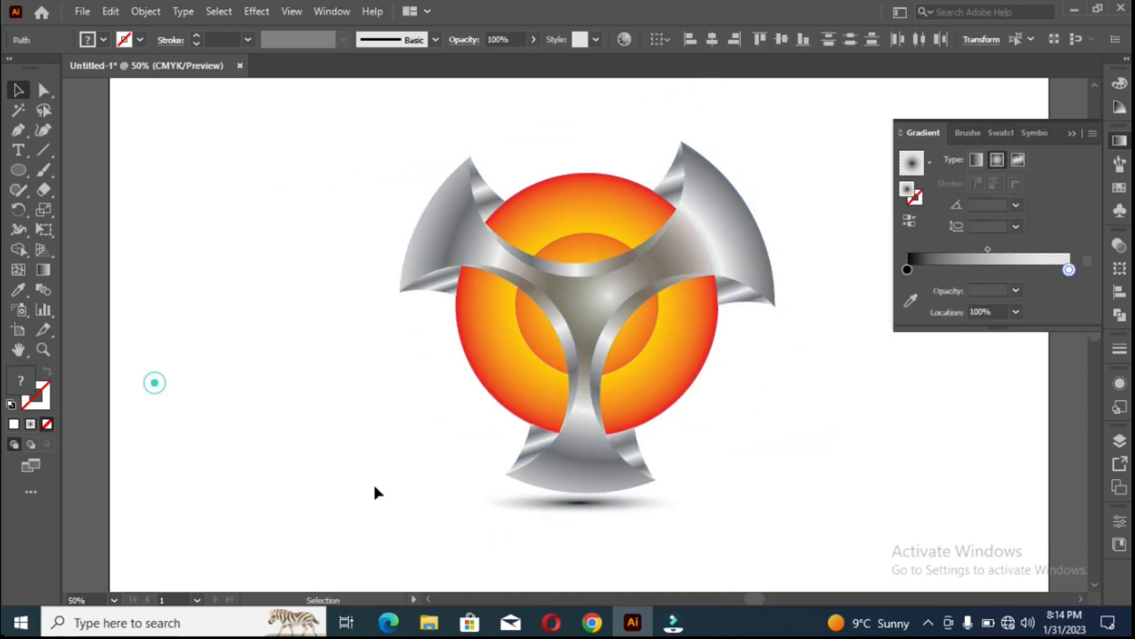
Apply a blur effect to the shadow ellipse beneath the bottom blade and deselect it.
{"action": "left_click", "coordinate": [584, 507]}
{"action": "left_click", "coordinate": [256, 11]}
{"action": "mouse_move", "coordinate": [284, 289]}
{"action": "left_click", "coordinate": [463, 292]}
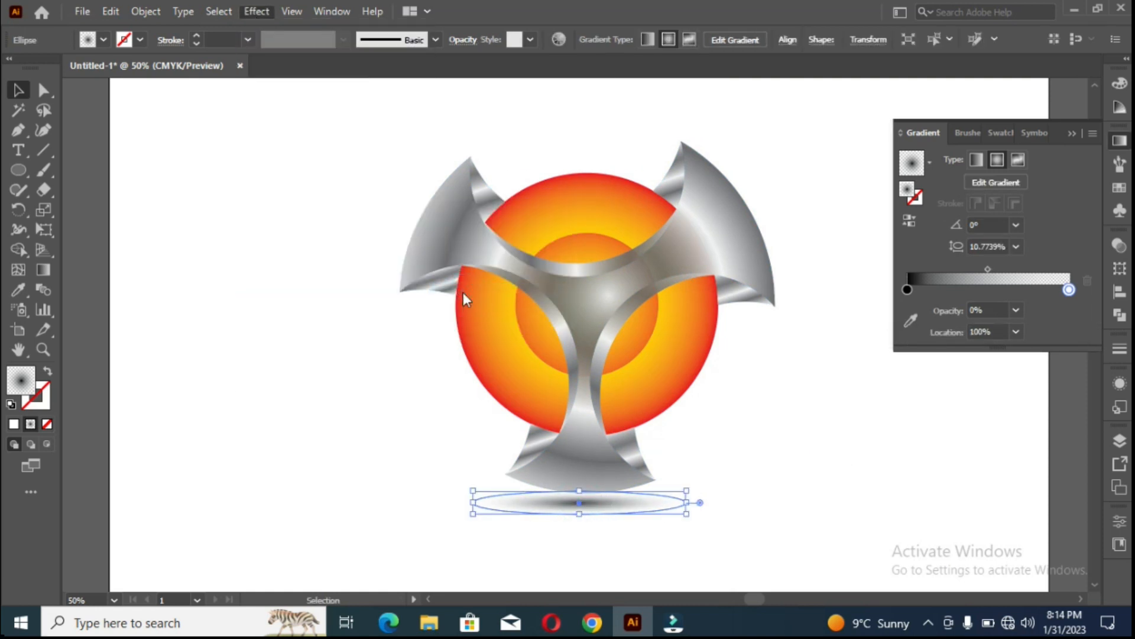
{"action": "left_click", "coordinate": [537, 329]}
{"action": "left_click", "coordinate": [419, 338]}
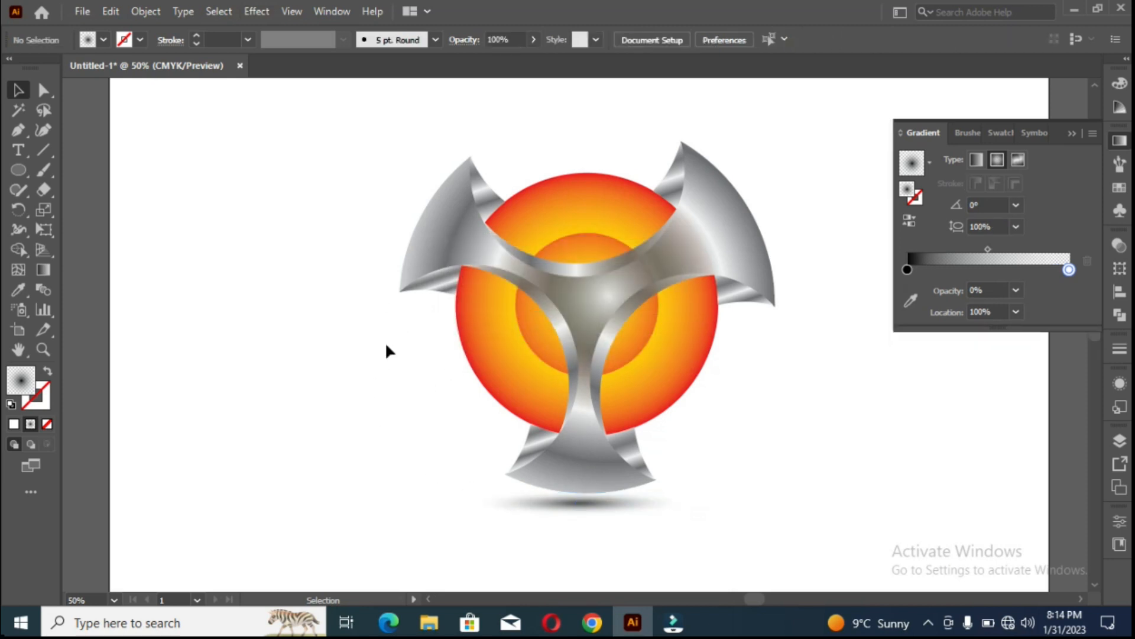
Shift the shadow ellipse slightly right and down to centre it under the bottom blade, and put the gradient settings away.
{"action": "left_click", "coordinate": [579, 507]}
{"action": "left_click", "coordinate": [372, 437]}
{"action": "left_click", "coordinate": [1071, 133]}
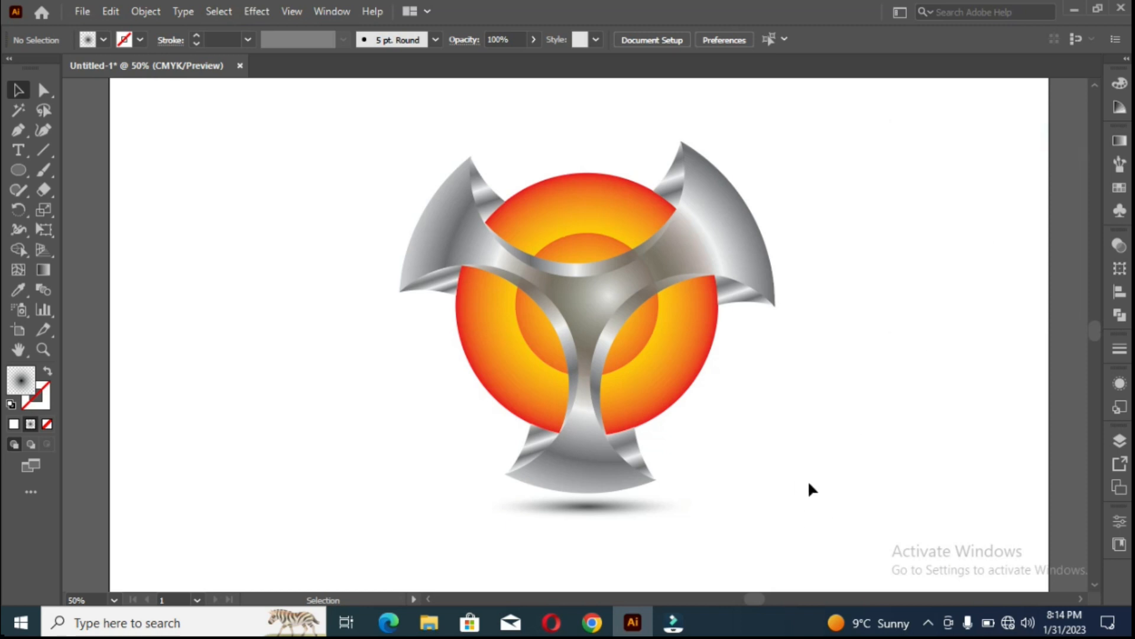
{"action": "scroll", "coordinate": [558, 515], "scroll_direction": "up", "scroll_amount": 4}
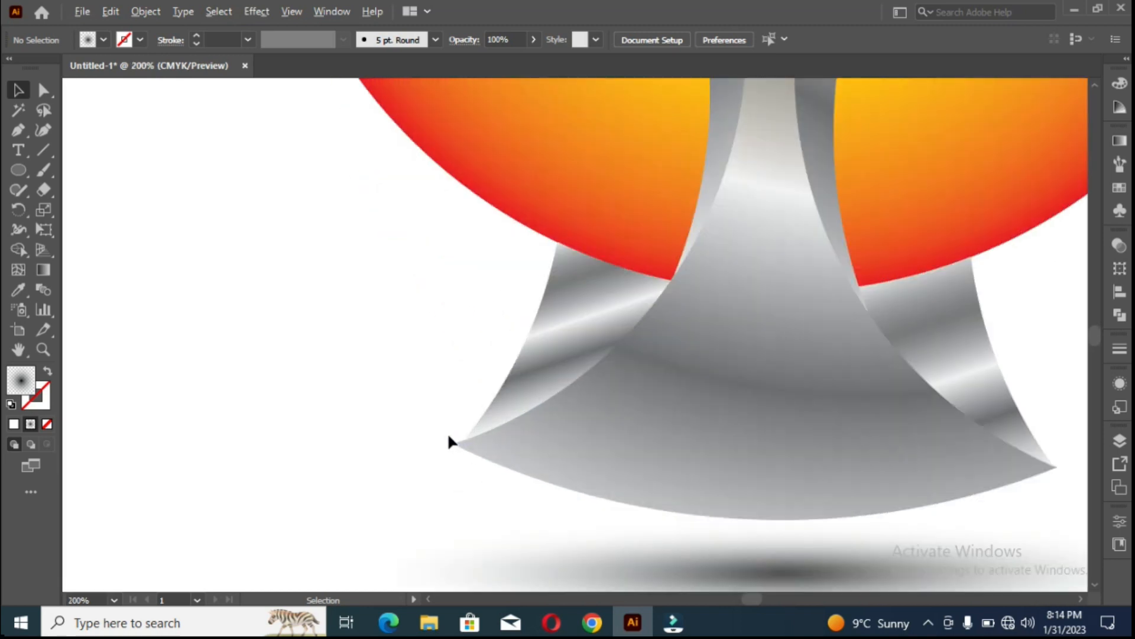